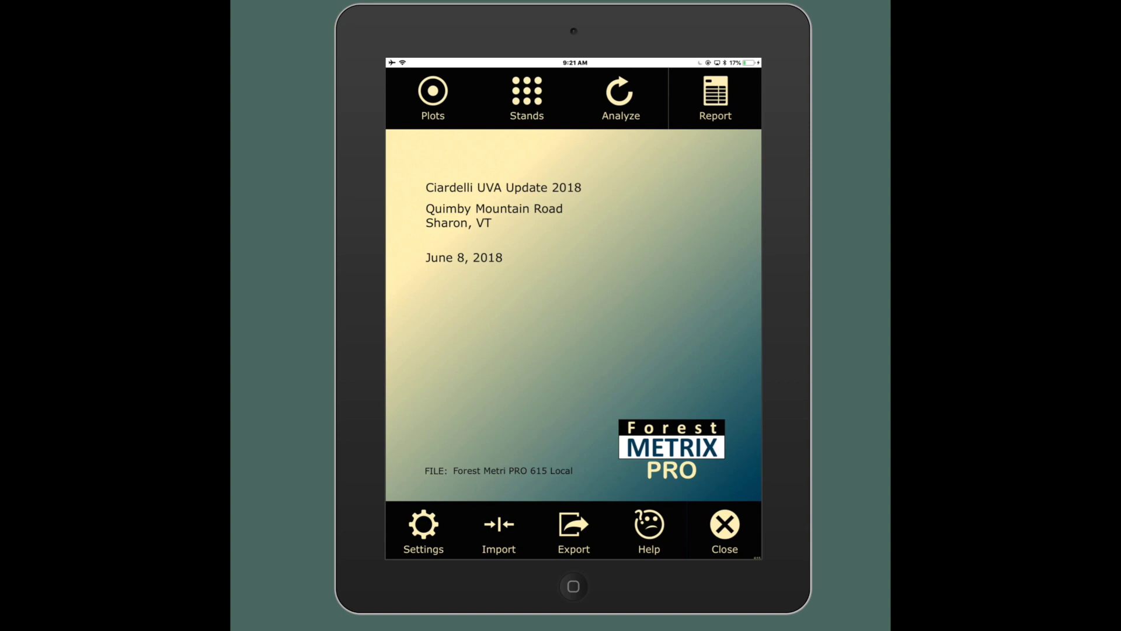
Open the point list of Stand 1 and browse through the point lists of Stands 2, 3 and 4.
{"action": "left_click", "coordinate": [517, 104]}
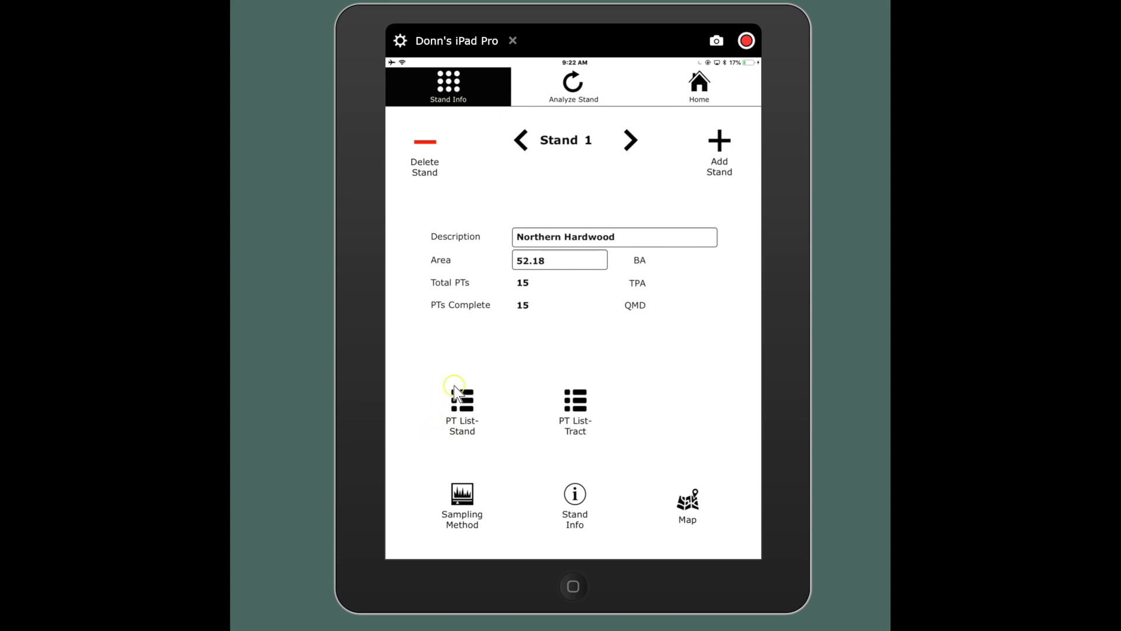
{"action": "left_click", "coordinate": [461, 400]}
{"action": "left_click", "coordinate": [463, 403]}
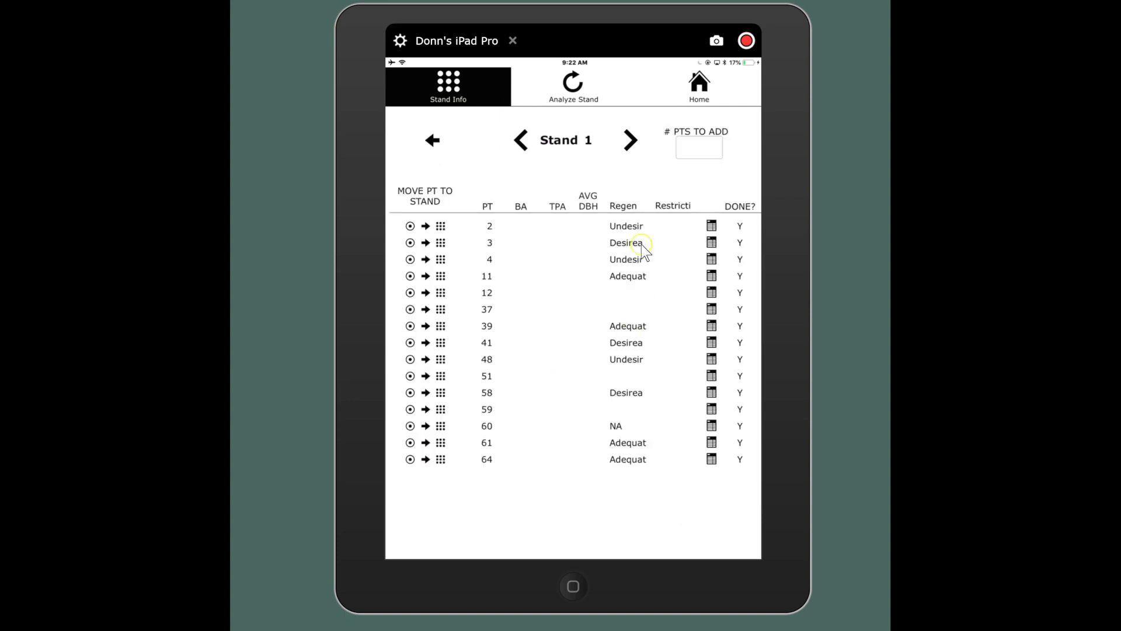
{"action": "left_click", "coordinate": [619, 138]}
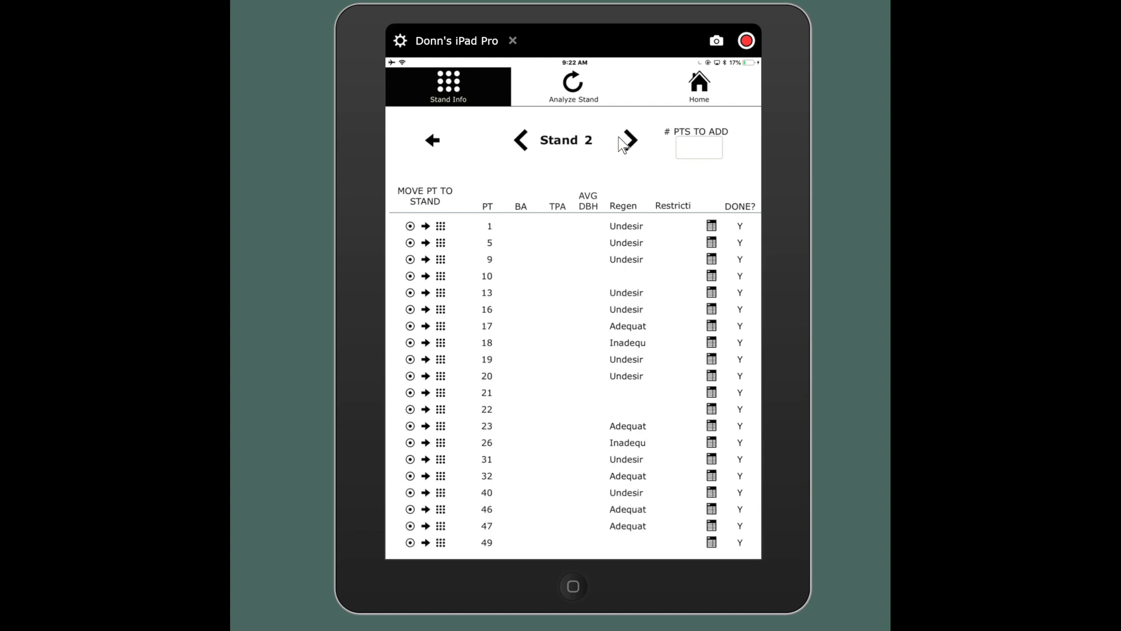
{"action": "left_click", "coordinate": [622, 144]}
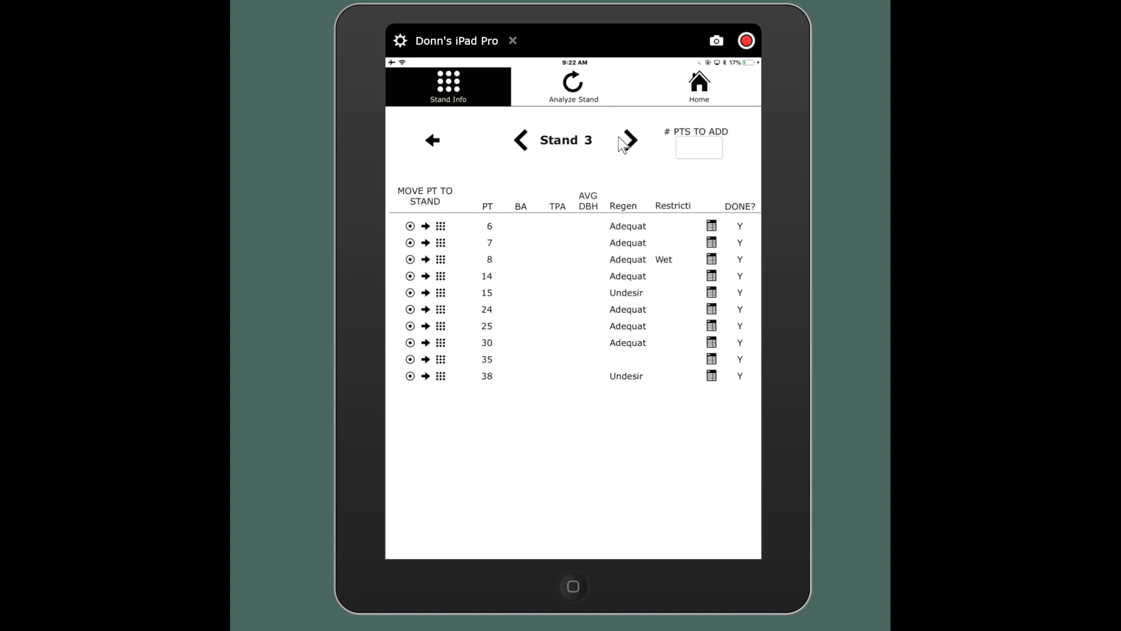
{"action": "left_click", "coordinate": [635, 156]}
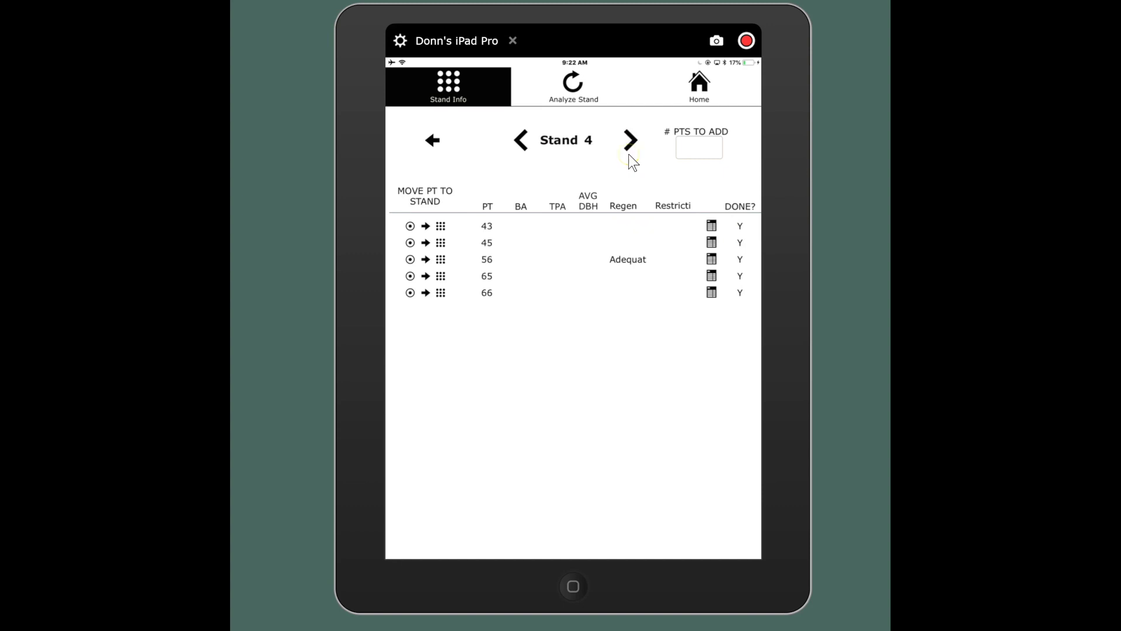
Open the tract-wide point list, sort it by stand and switch the sorting back to PT.
{"action": "left_click", "coordinate": [422, 141]}
{"action": "left_click", "coordinate": [566, 447]}
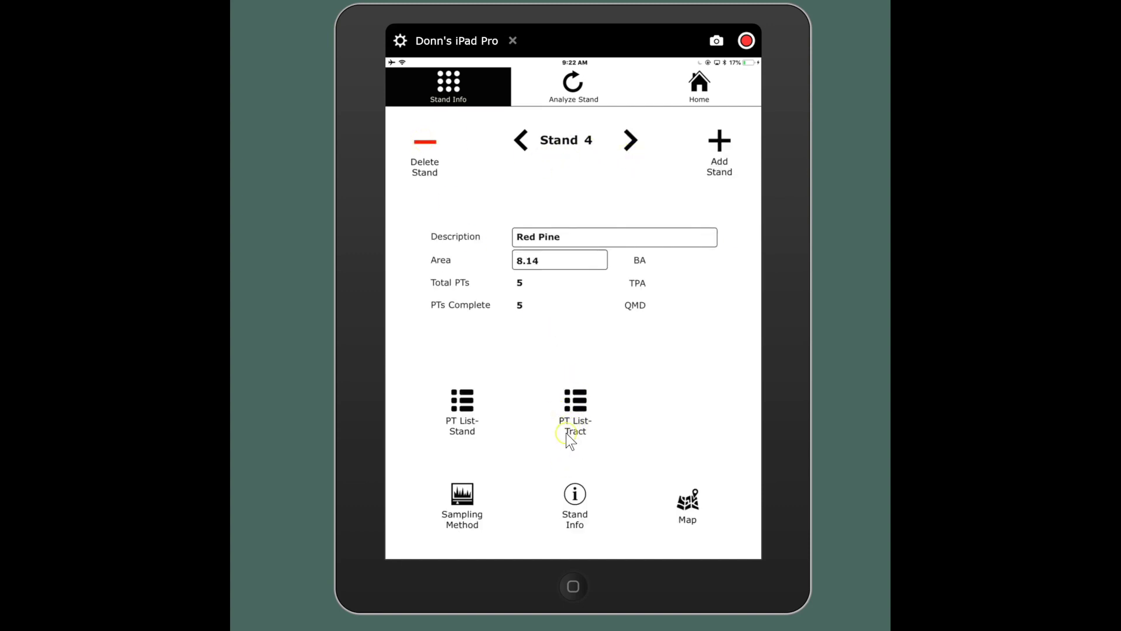
{"action": "left_click", "coordinate": [584, 416]}
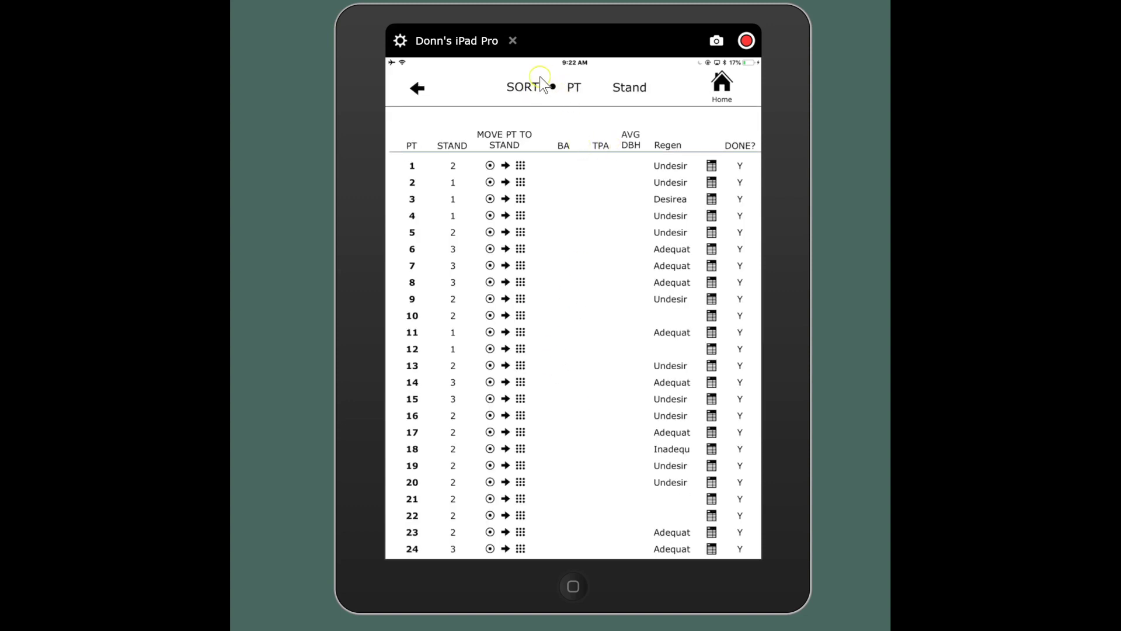
{"action": "left_click", "coordinate": [551, 85]}
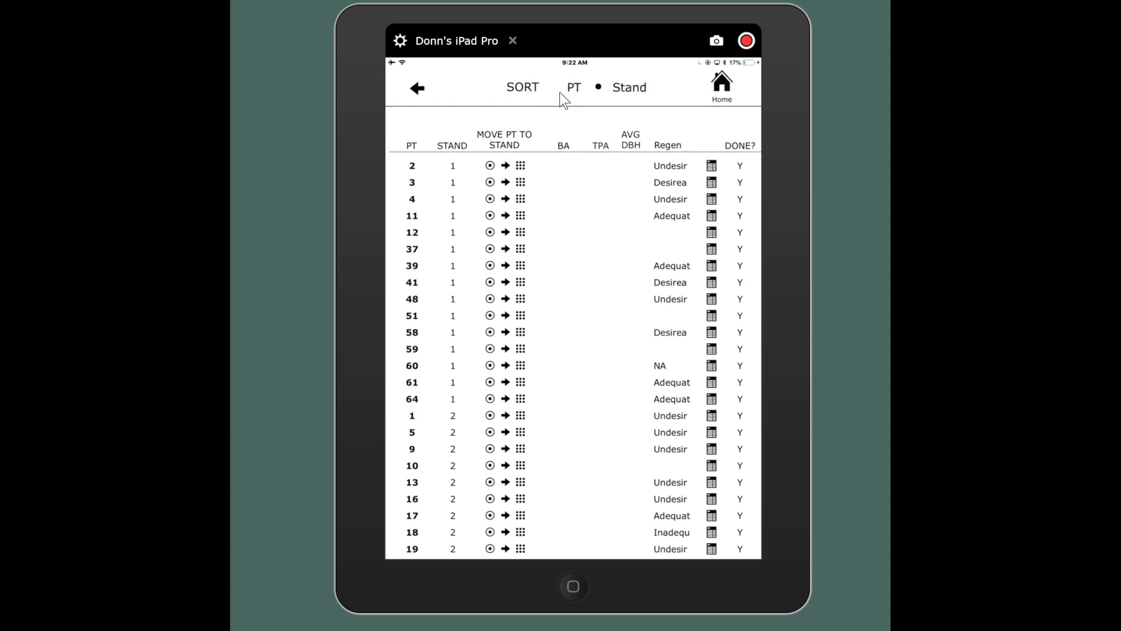
{"action": "left_click", "coordinate": [563, 98]}
Reassign point 48 to Stand 2 in the tract-wide point list and check the list.
{"action": "scroll", "coordinate": [559, 93], "scroll_direction": "down", "scroll_amount": 7}
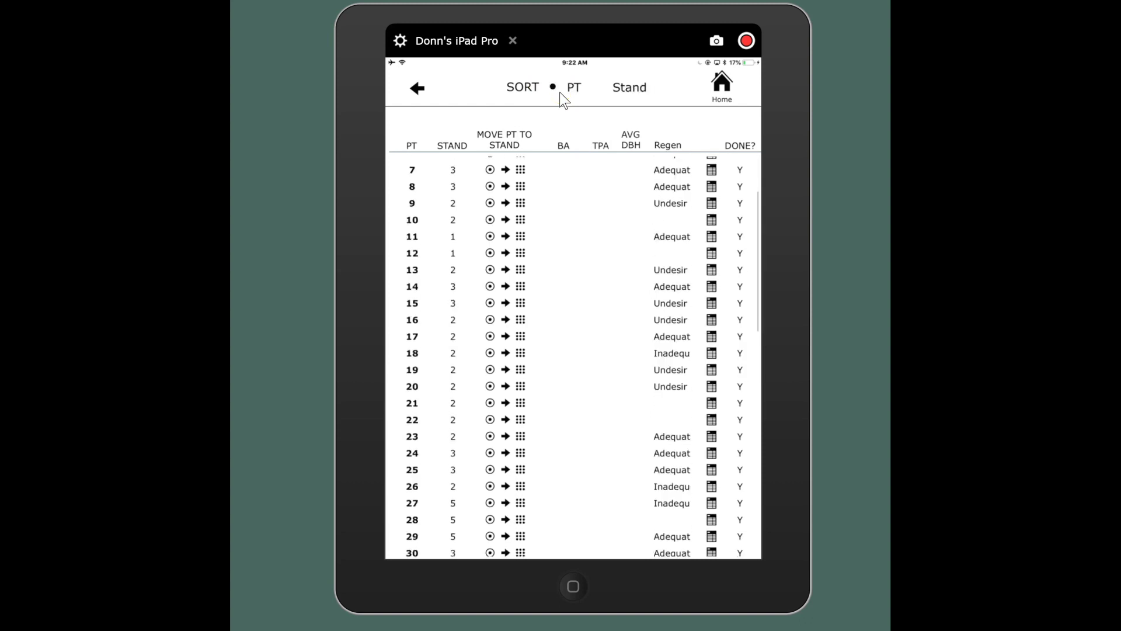
{"action": "scroll", "coordinate": [572, 356], "scroll_direction": "down", "scroll_amount": 7}
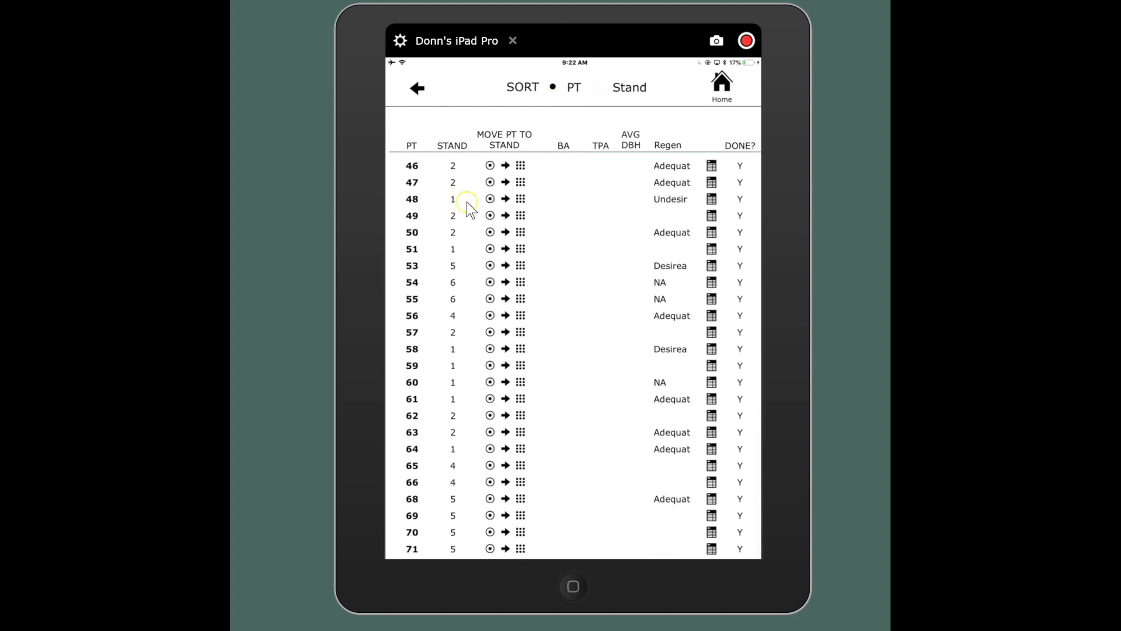
{"action": "left_click", "coordinate": [498, 210]}
{"action": "left_click", "coordinate": [492, 206]}
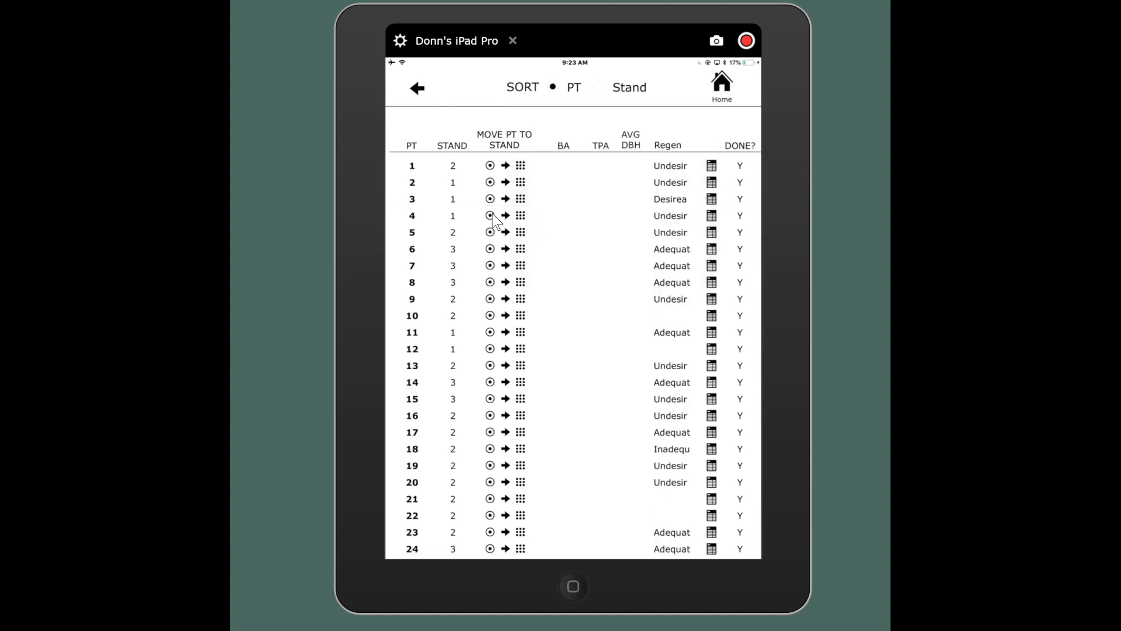
{"action": "scroll", "coordinate": [492, 215], "scroll_direction": "down", "scroll_amount": 8}
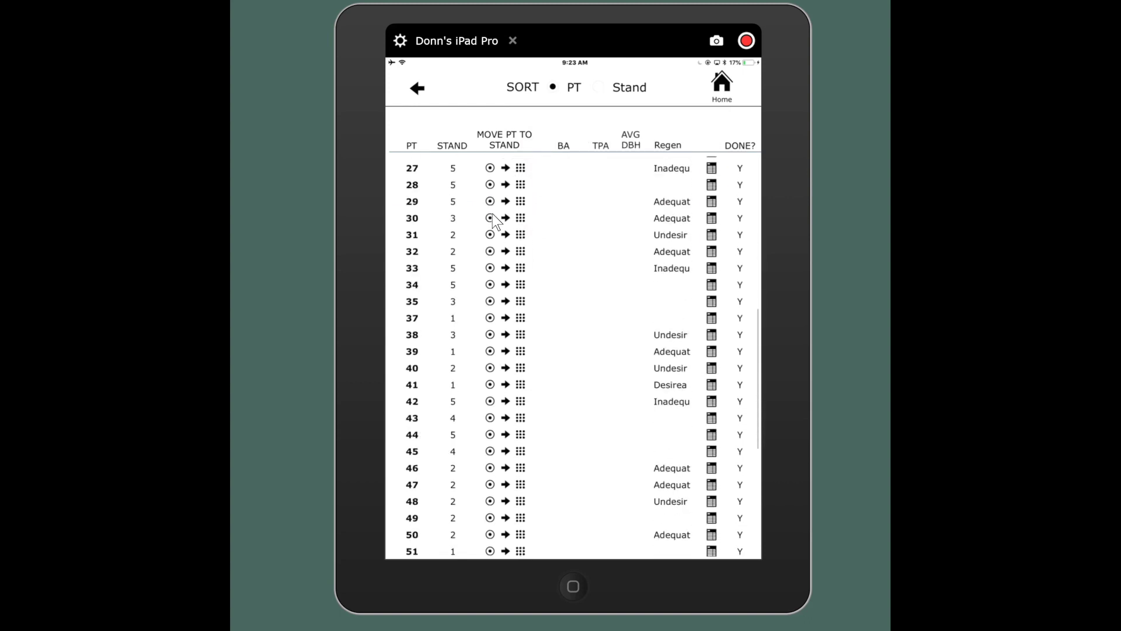
{"action": "scroll", "coordinate": [691, 221], "scroll_direction": "up", "scroll_amount": 4}
{"action": "scroll", "coordinate": [695, 227], "scroll_direction": "up", "scroll_amount": 5}
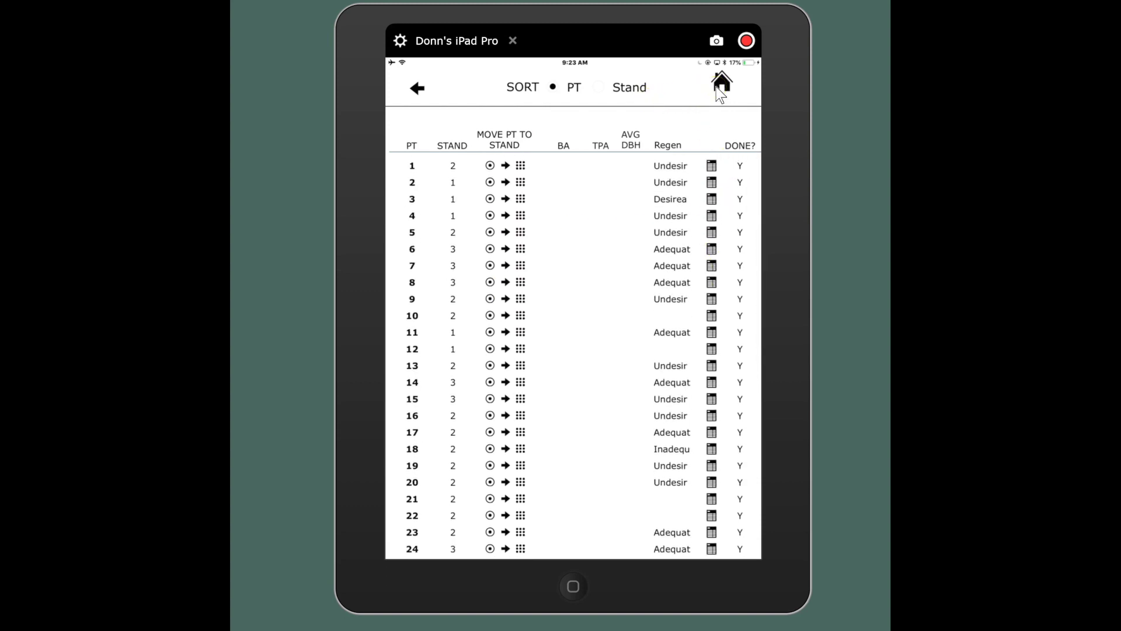
Analyze Stand 1 and view its results by species as totals and per acre.
{"action": "left_click", "coordinate": [579, 92]}
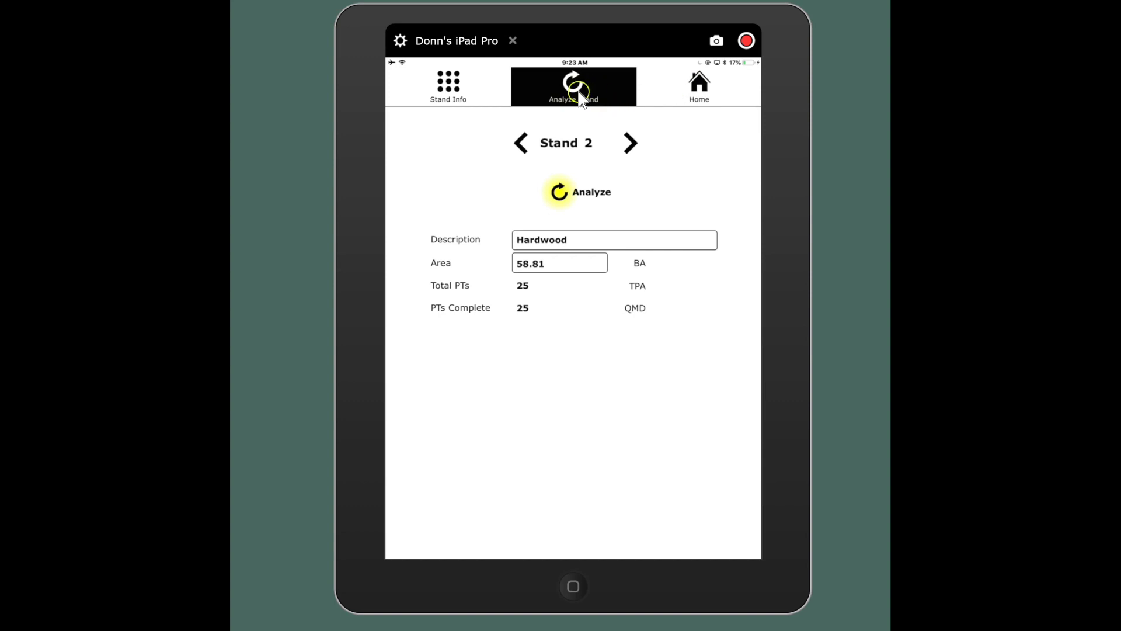
{"action": "left_click", "coordinate": [577, 142]}
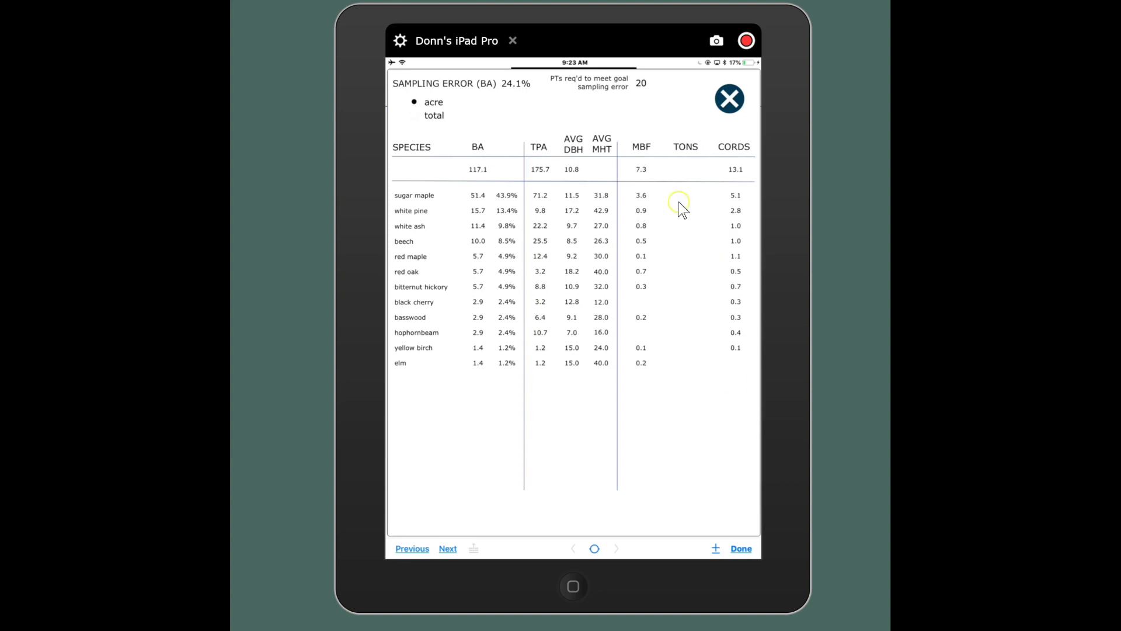
{"action": "left_click", "coordinate": [505, 171]}
{"action": "left_click", "coordinate": [420, 116]}
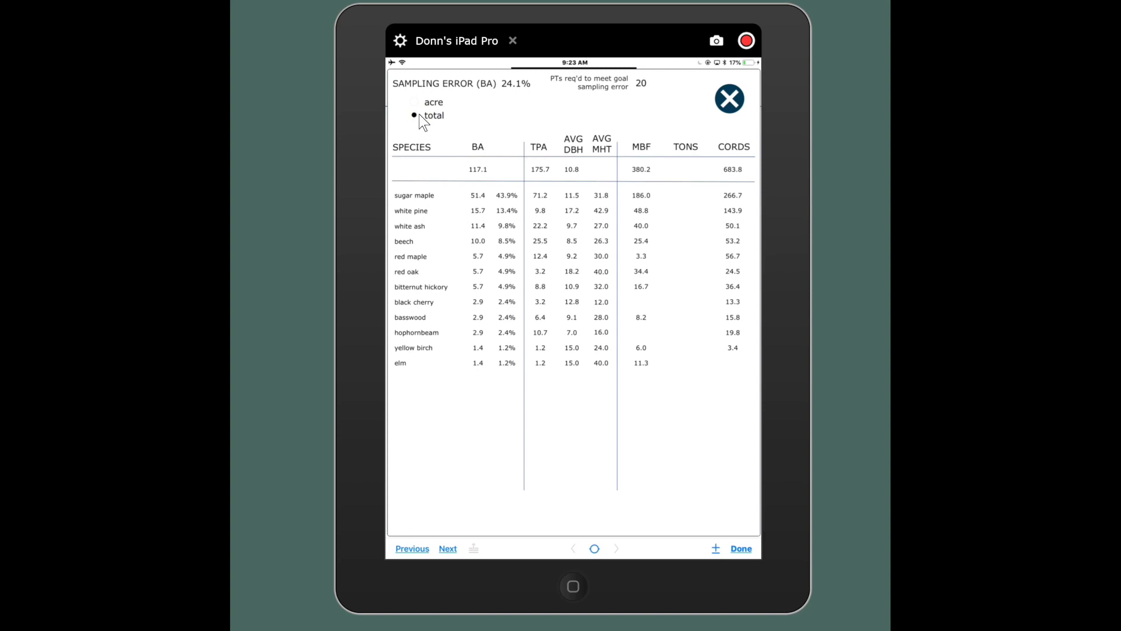
{"action": "left_click", "coordinate": [414, 102]}
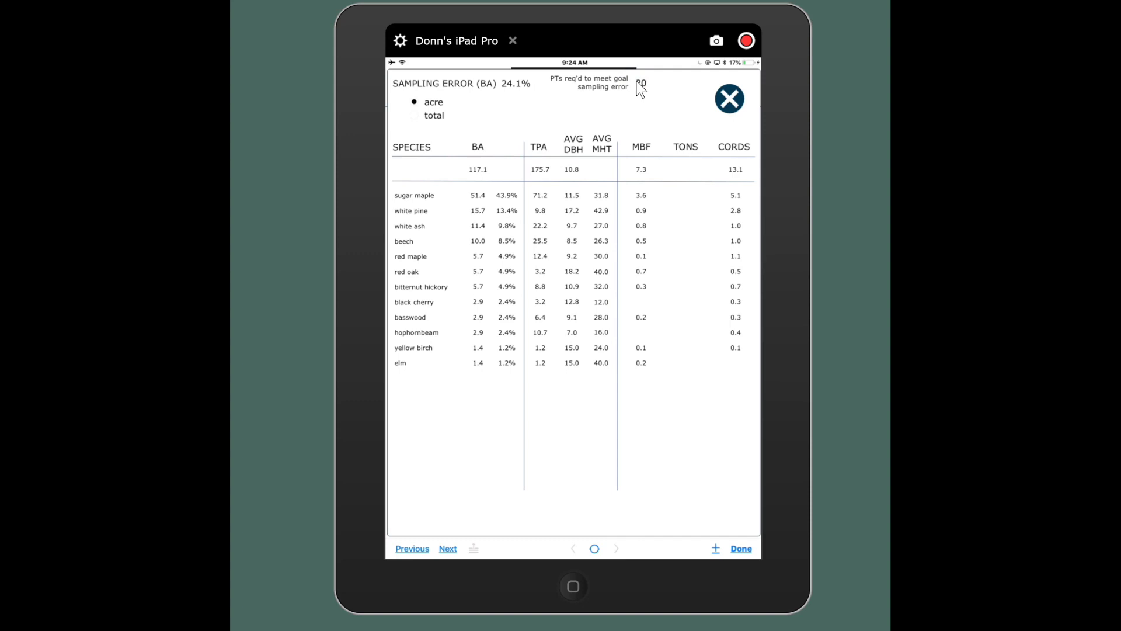
{"action": "left_click", "coordinate": [729, 100]}
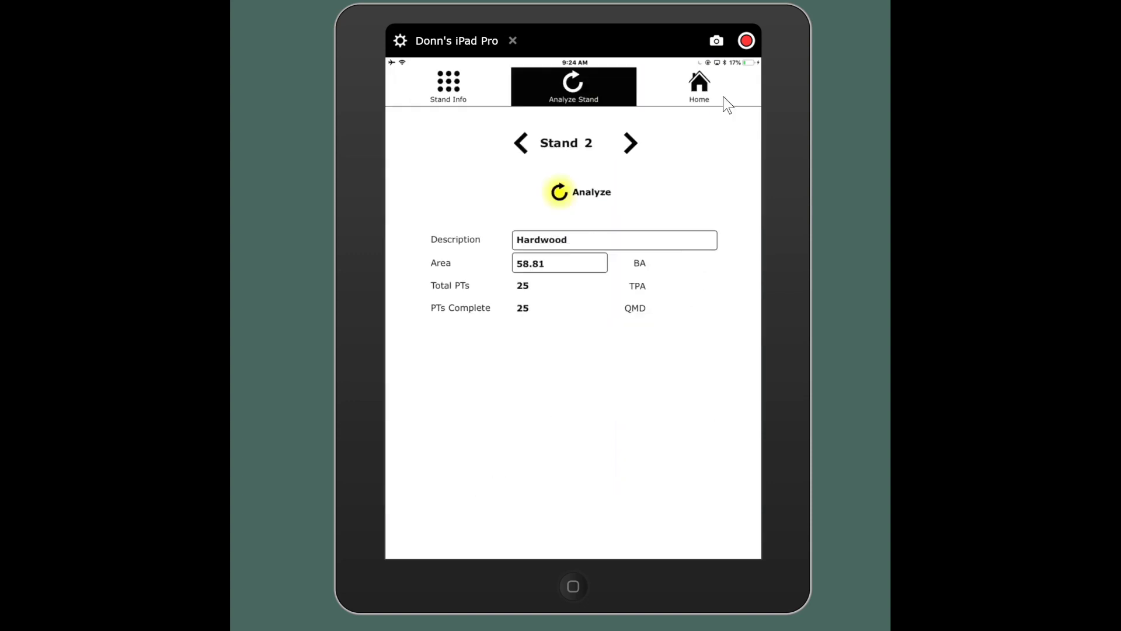
Run the volume calculation for Stand 2, the Hardwood stand.
{"action": "left_click", "coordinate": [558, 191]}
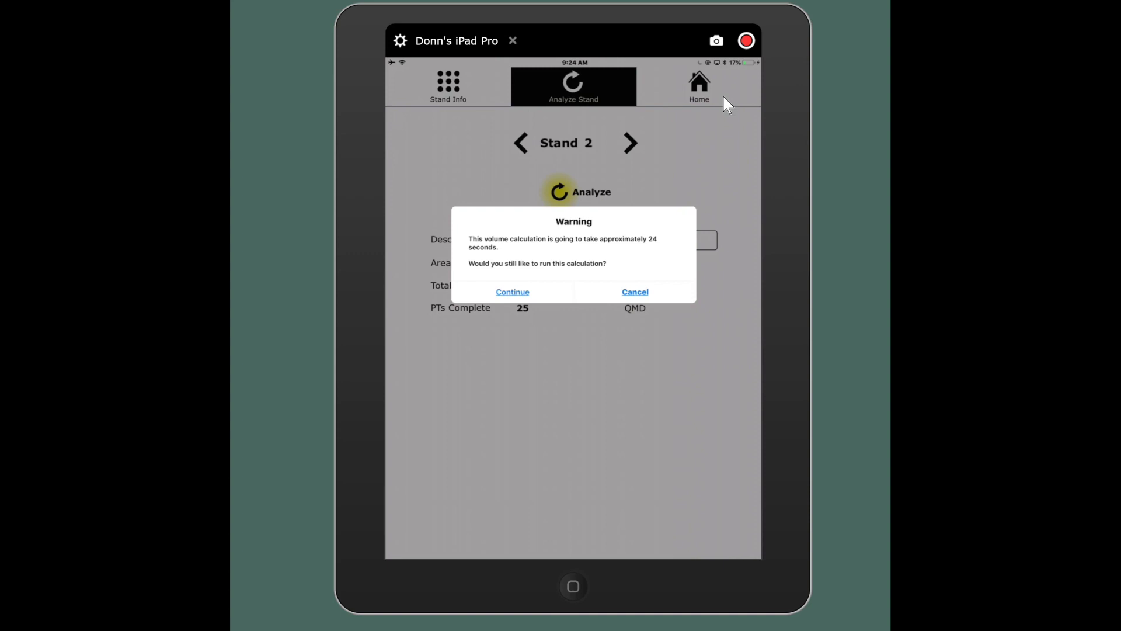
{"action": "key", "text": "Return"}
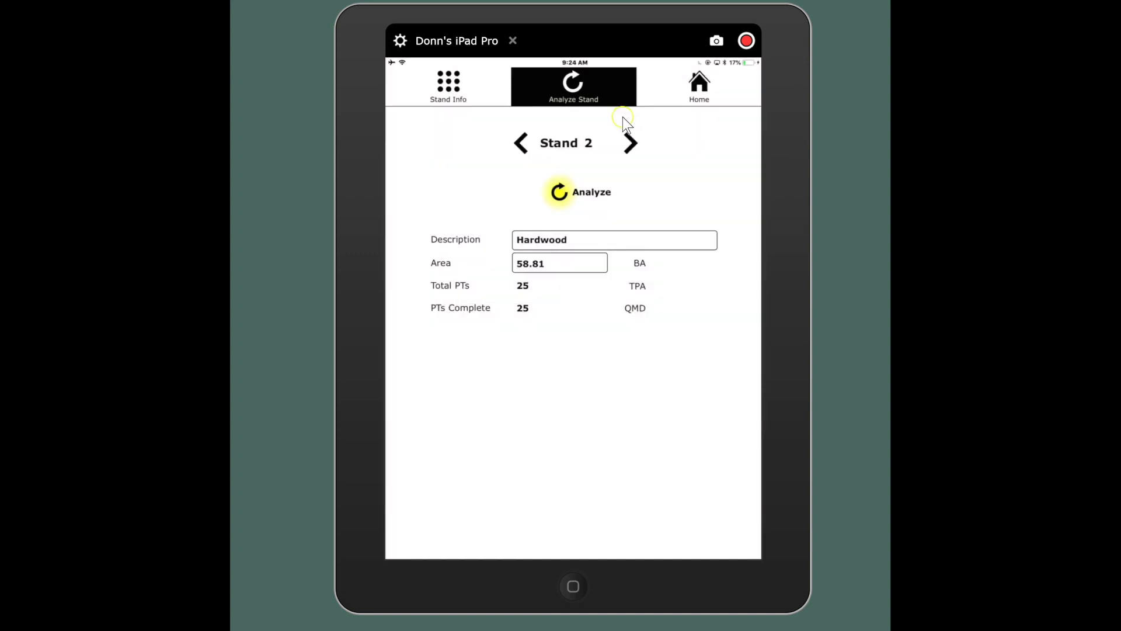
{"action": "left_click", "coordinate": [594, 240]}
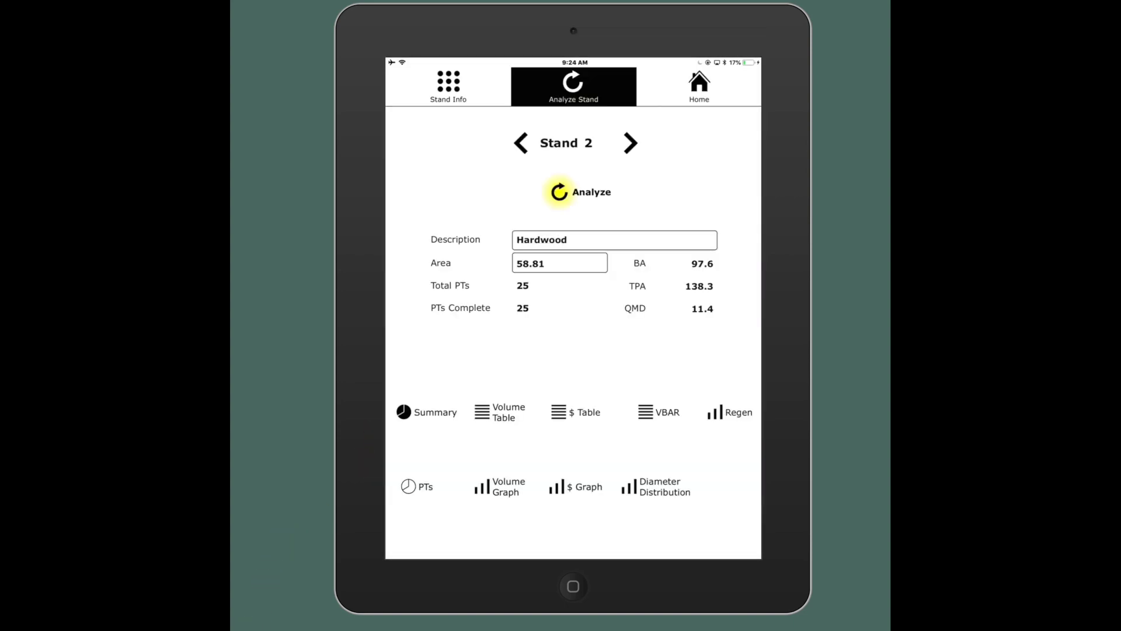
Switch to Stand 3, the White Pine stand, and run its analysis.
{"action": "left_click", "coordinate": [630, 143]}
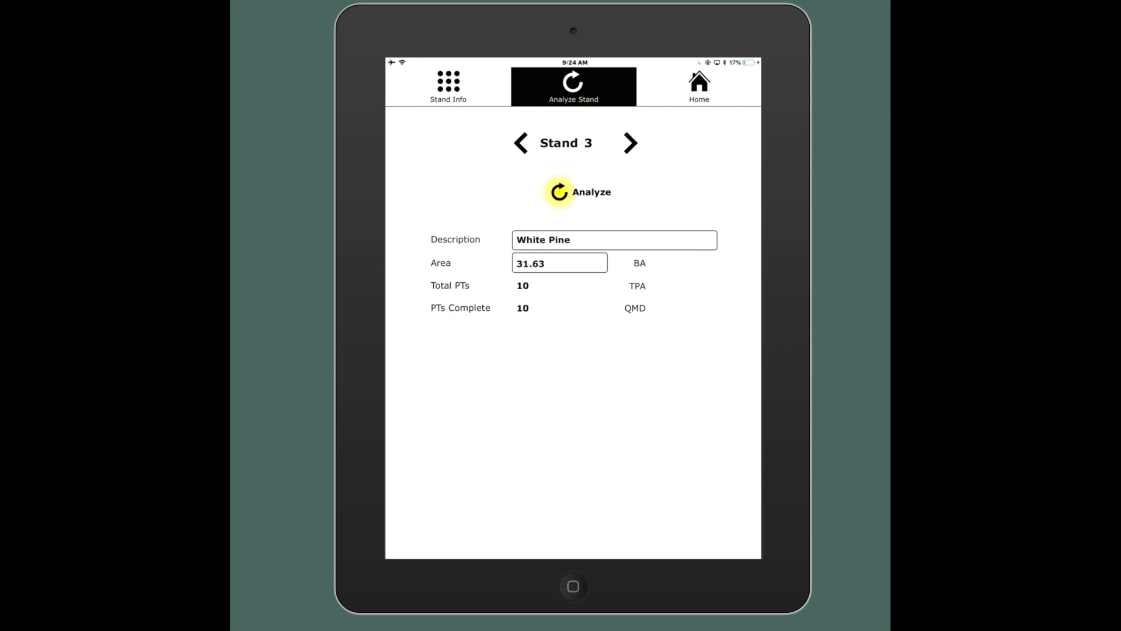
{"action": "left_click", "coordinate": [566, 142]}
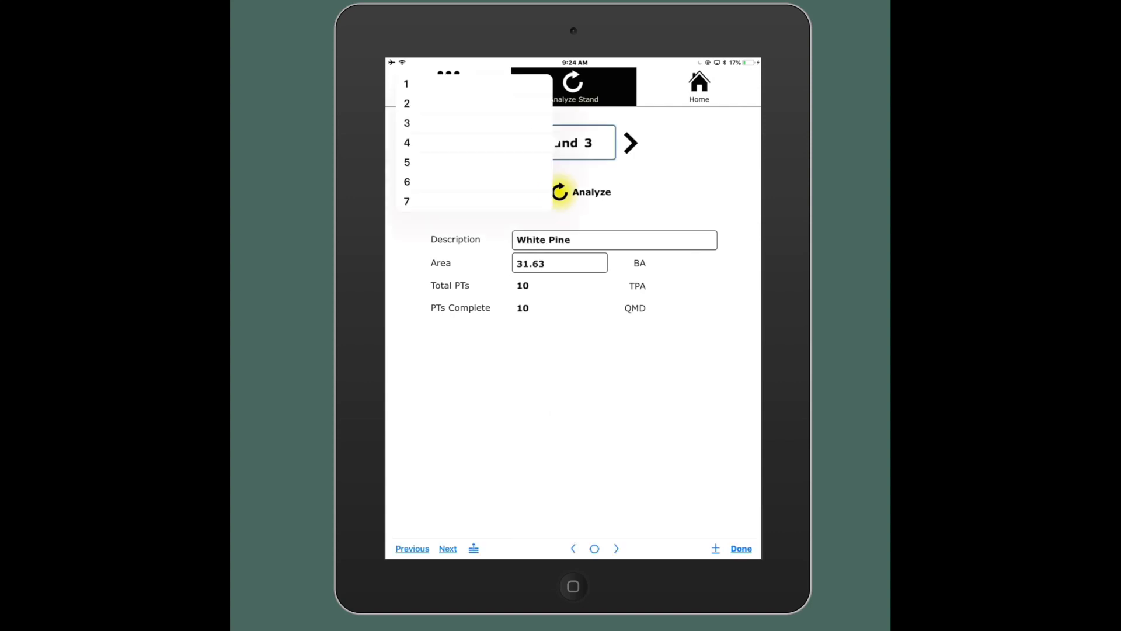
{"action": "left_click", "coordinate": [559, 192]}
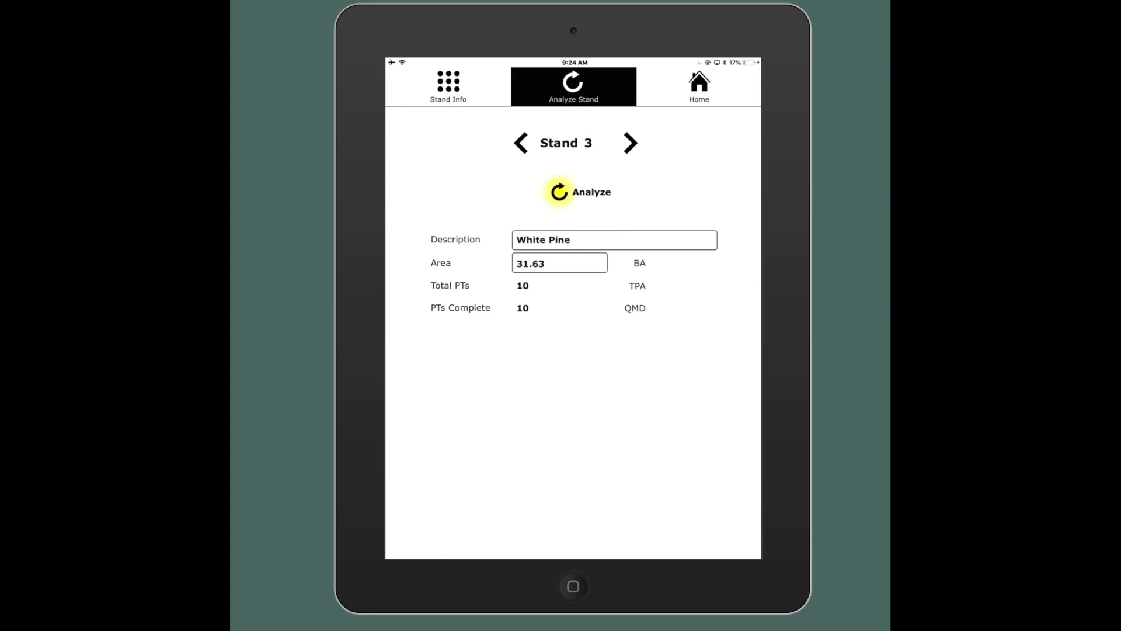
{"action": "left_click", "coordinate": [566, 186]}
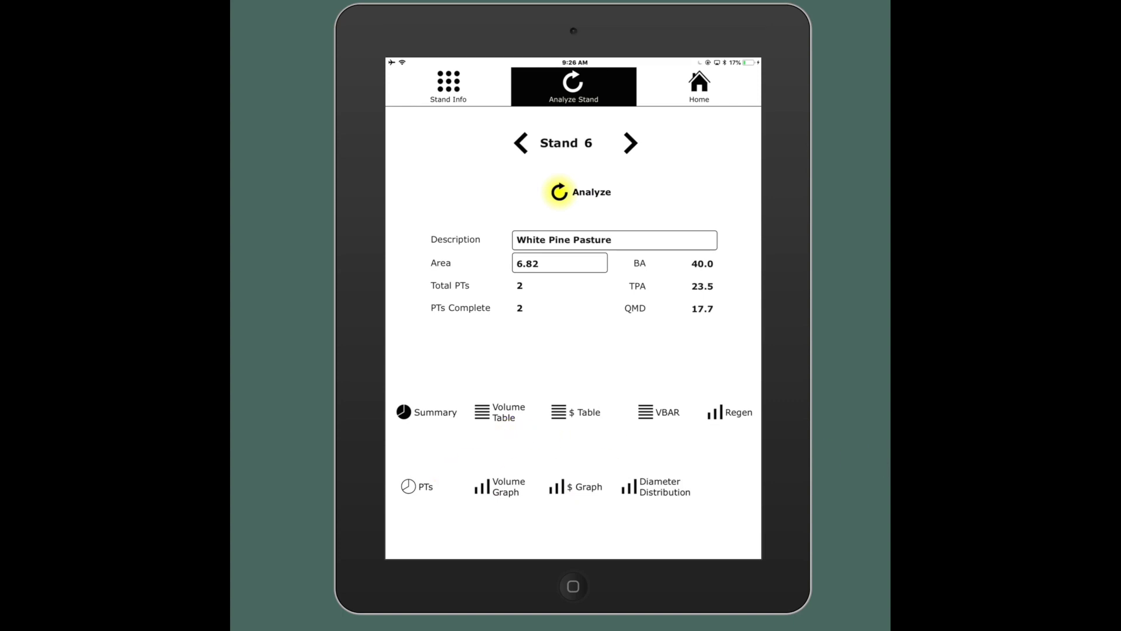
Examine the per-acre results of the individual points in Stand 5, the Mixed Wood stand.
{"action": "left_click", "coordinate": [520, 142]}
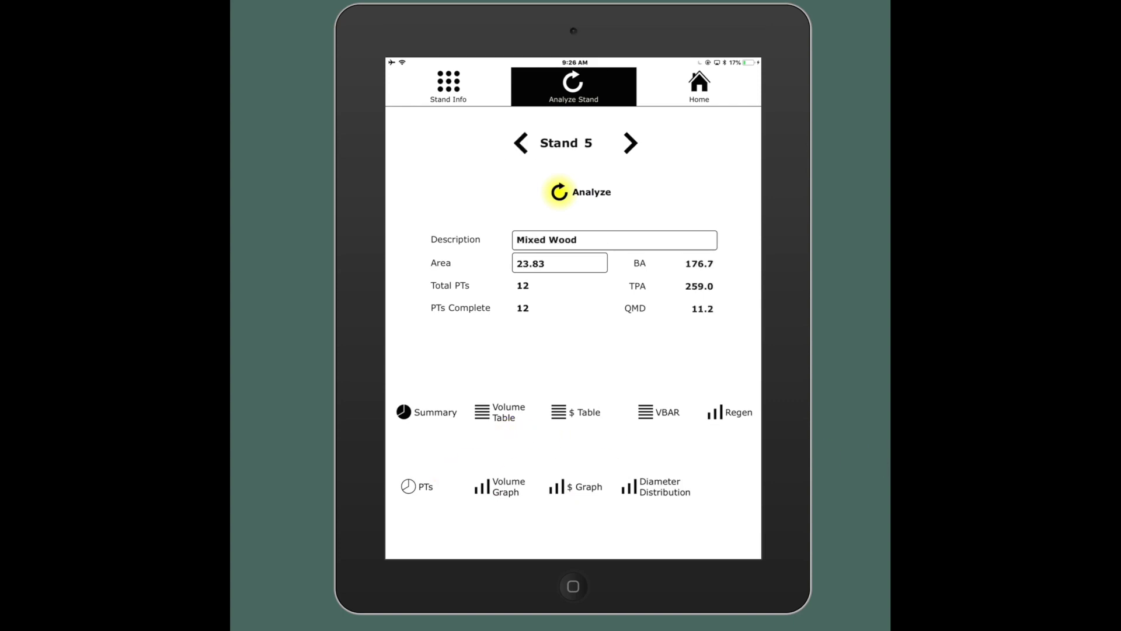
{"action": "left_click", "coordinate": [417, 486]}
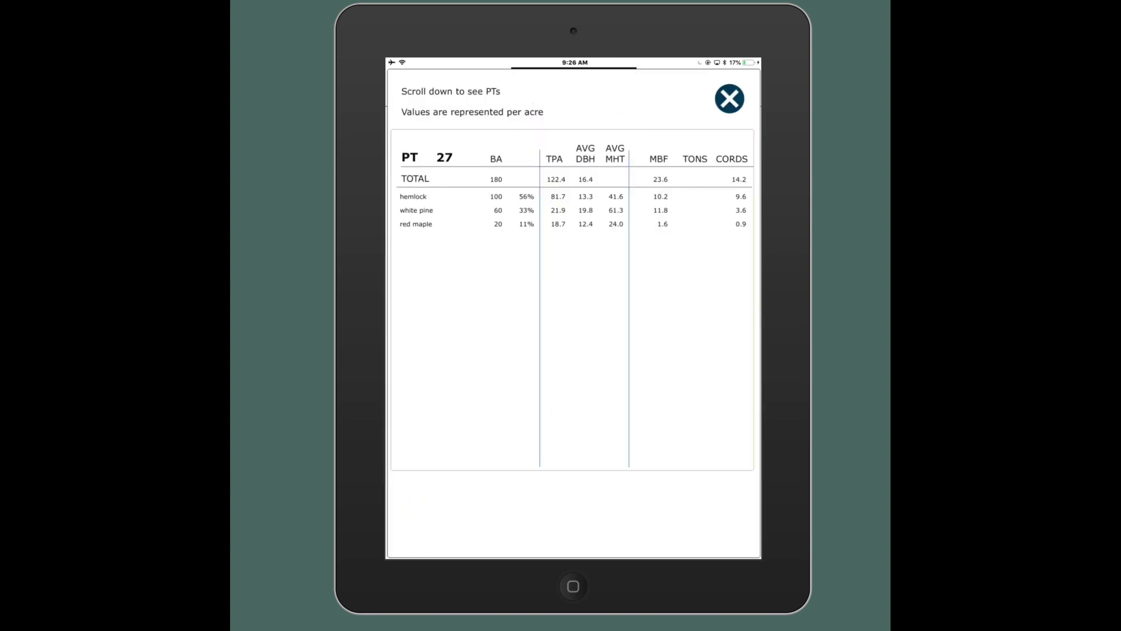
{"action": "scroll", "coordinate": [573, 301], "scroll_direction": "down", "scroll_amount": 1}
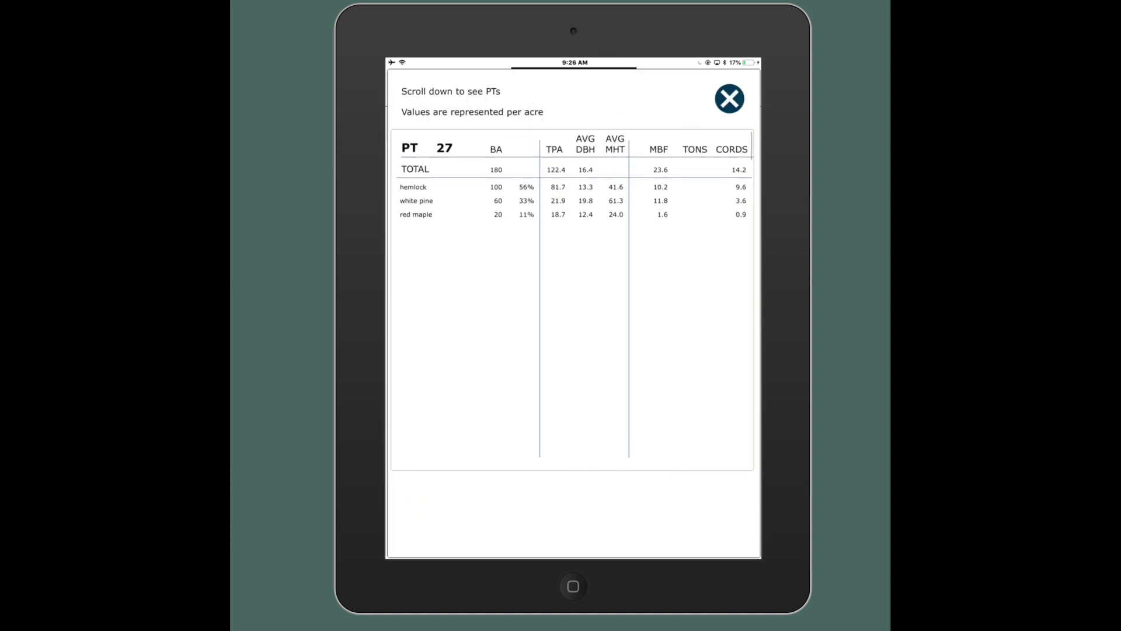
{"action": "scroll", "coordinate": [572, 300], "scroll_direction": "down", "scroll_amount": 8}
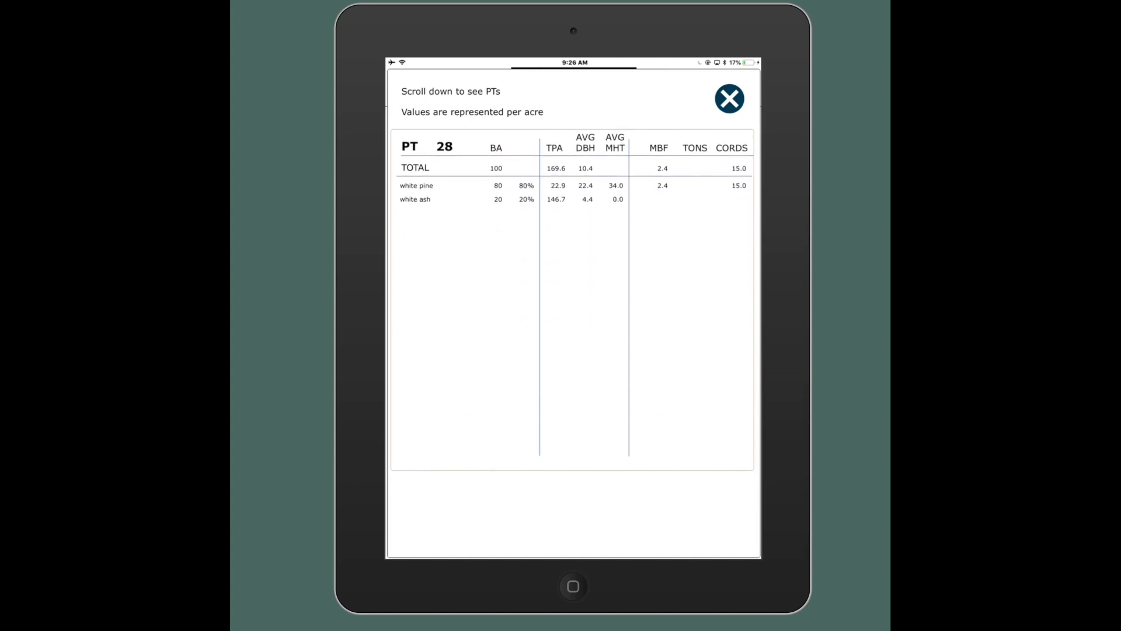
{"action": "scroll", "coordinate": [572, 301], "scroll_direction": "down", "scroll_amount": 1}
{"action": "scroll", "coordinate": [572, 301], "scroll_direction": "down", "scroll_amount": 8}
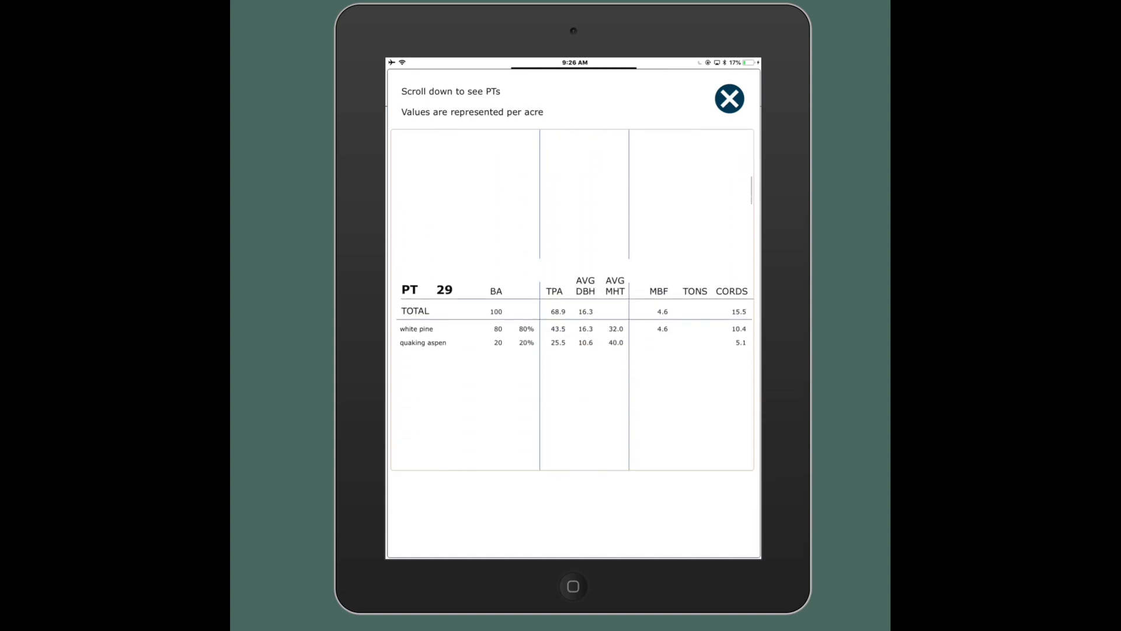
{"action": "scroll", "coordinate": [572, 301], "scroll_direction": "down", "scroll_amount": 8}
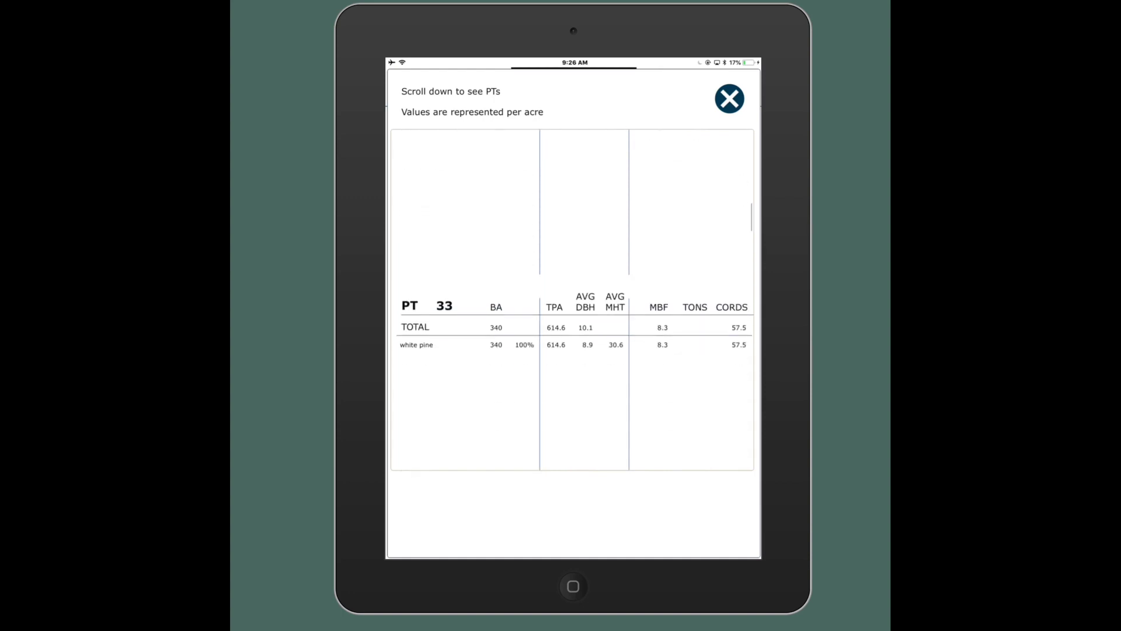
{"action": "left_click", "coordinate": [729, 99]}
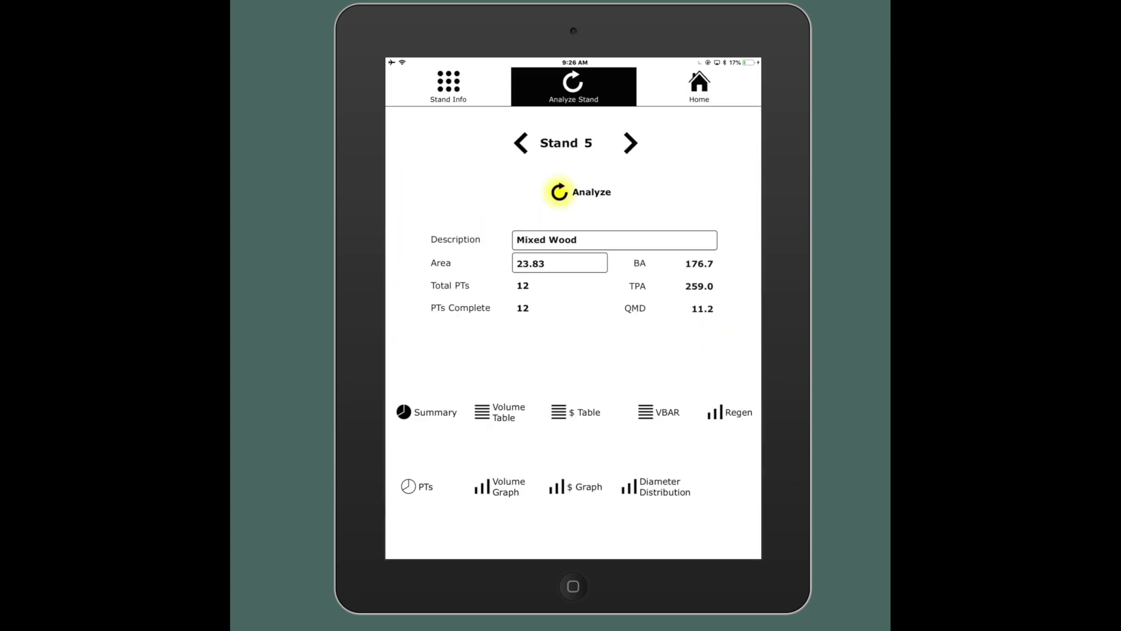
Leave the stand analysis for the tract's report list and open the report settings.
{"action": "left_click", "coordinate": [700, 88]}
{"action": "left_click", "coordinate": [730, 99]}
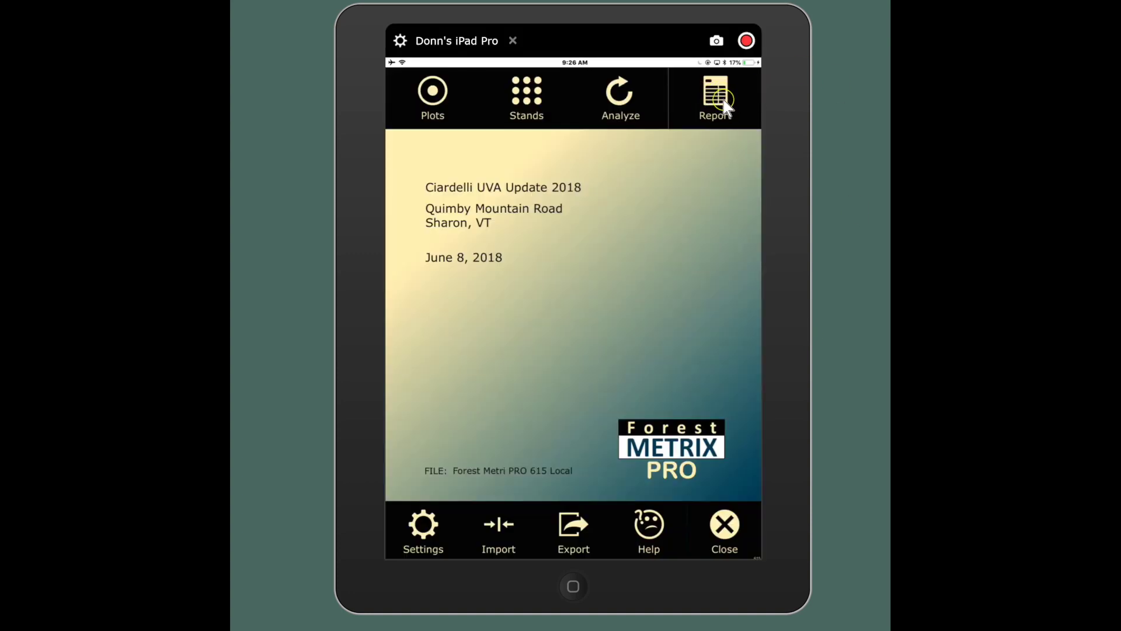
{"action": "left_click", "coordinate": [719, 115]}
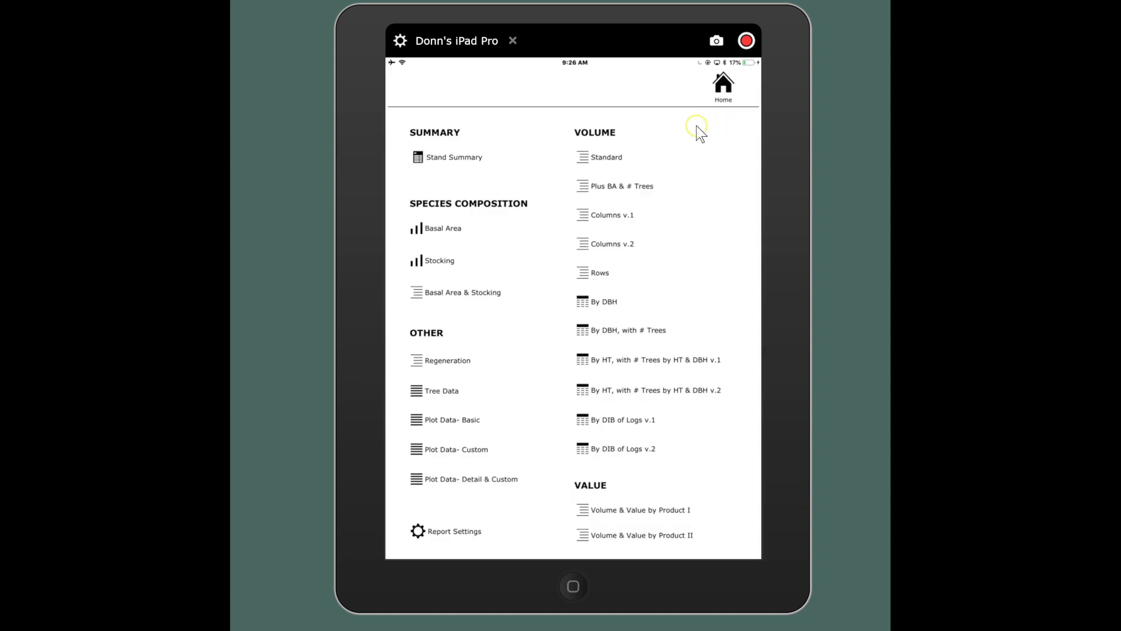
{"action": "left_click", "coordinate": [679, 136]}
{"action": "left_click", "coordinate": [447, 556]}
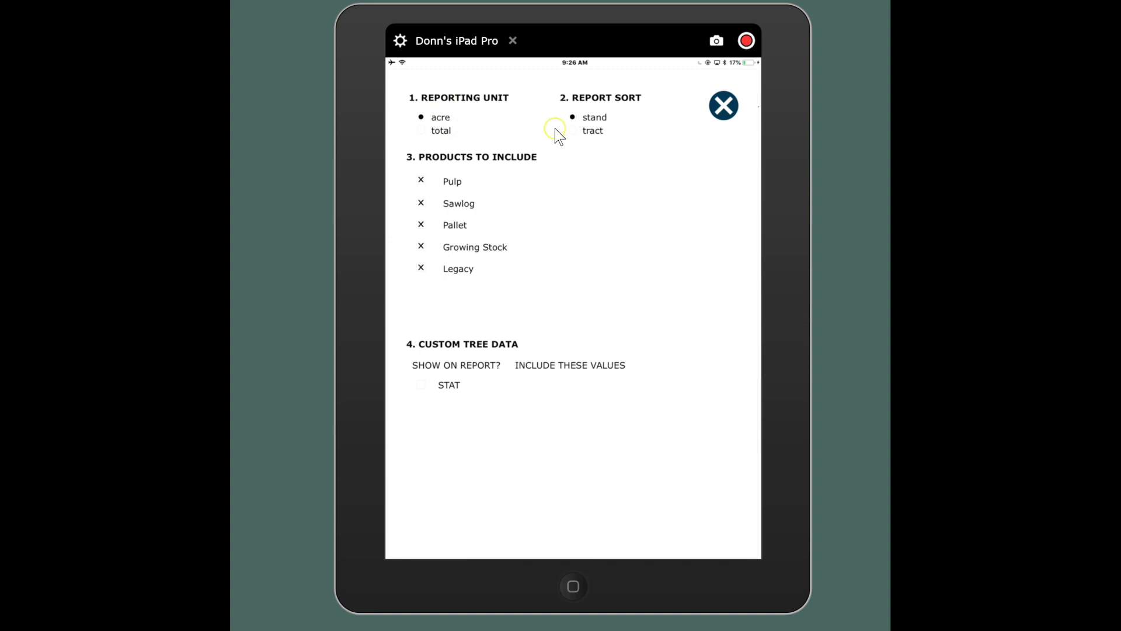
Set the reporting unit to acre and the report sort to tract, including only the Pulp, Sawlog and Pallet products.
{"action": "left_click", "coordinate": [432, 115]}
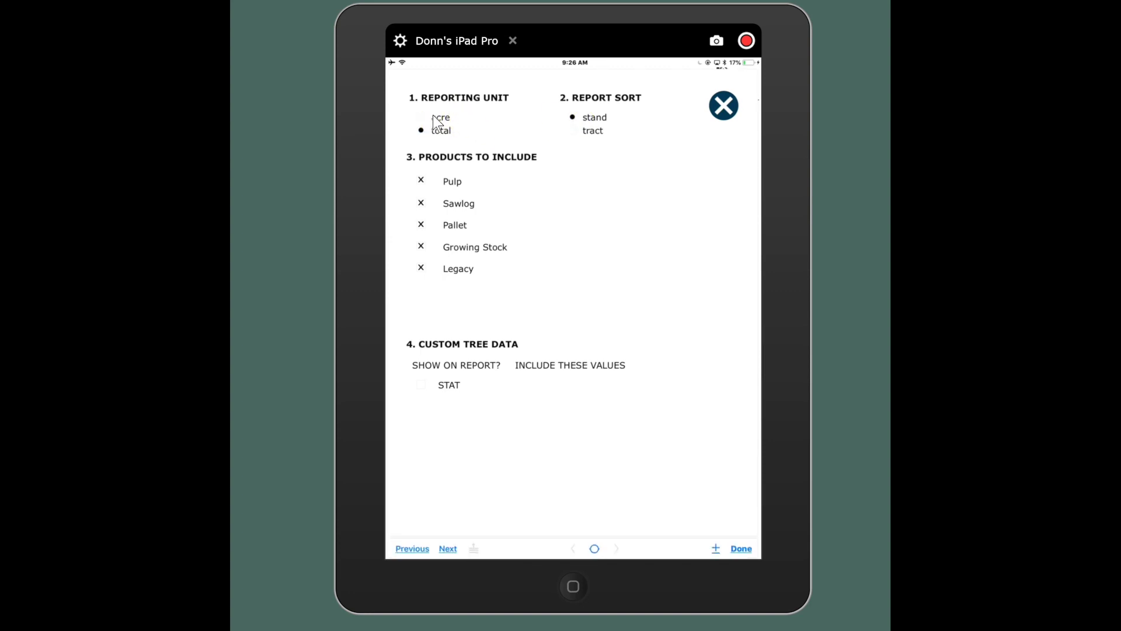
{"action": "left_click", "coordinate": [581, 117]}
{"action": "left_click", "coordinate": [571, 124]}
{"action": "left_click", "coordinate": [437, 117]}
{"action": "left_click", "coordinate": [593, 131]}
{"action": "left_click", "coordinate": [453, 153]}
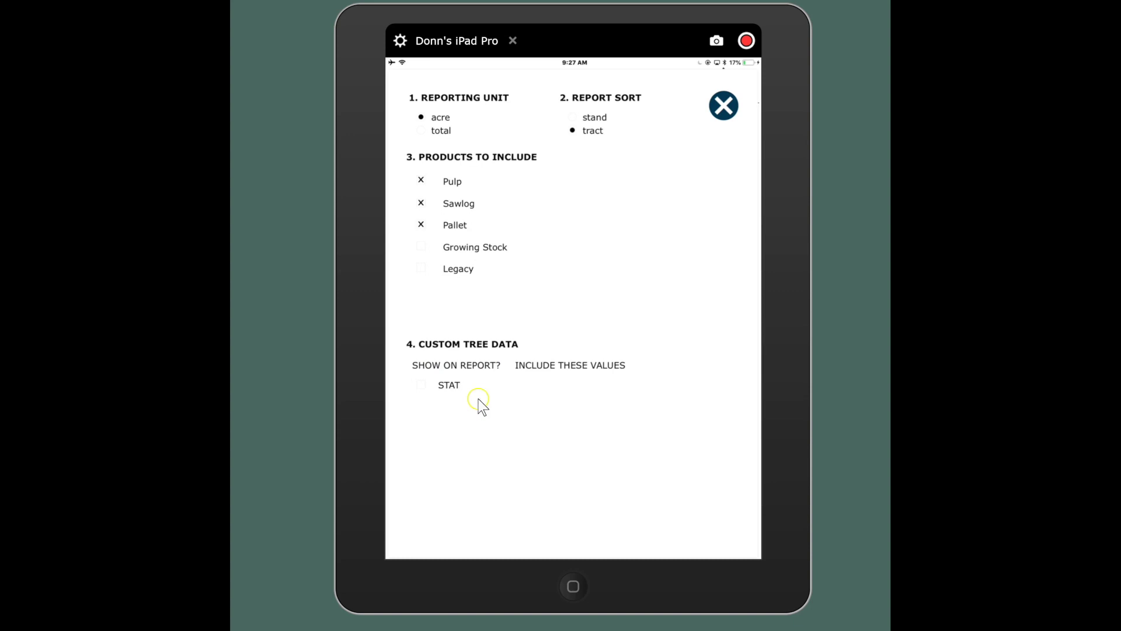
Include the STAT custom tree data on the report and choose which of its values to include.
{"action": "left_click", "coordinate": [435, 392]}
{"action": "left_click", "coordinate": [459, 379]}
{"action": "left_click", "coordinate": [562, 382]}
{"action": "left_click", "coordinate": [569, 380]}
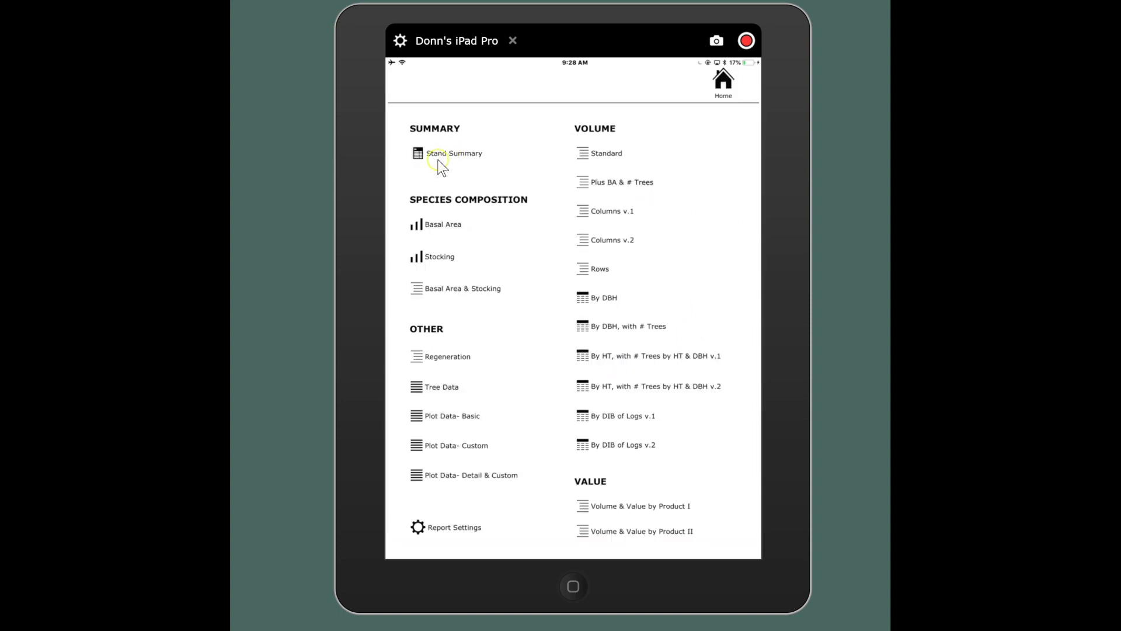
Open the Stand Summary report and review the statistical analysis of Stand 1, Northern Hardwood.
{"action": "left_click", "coordinate": [435, 156]}
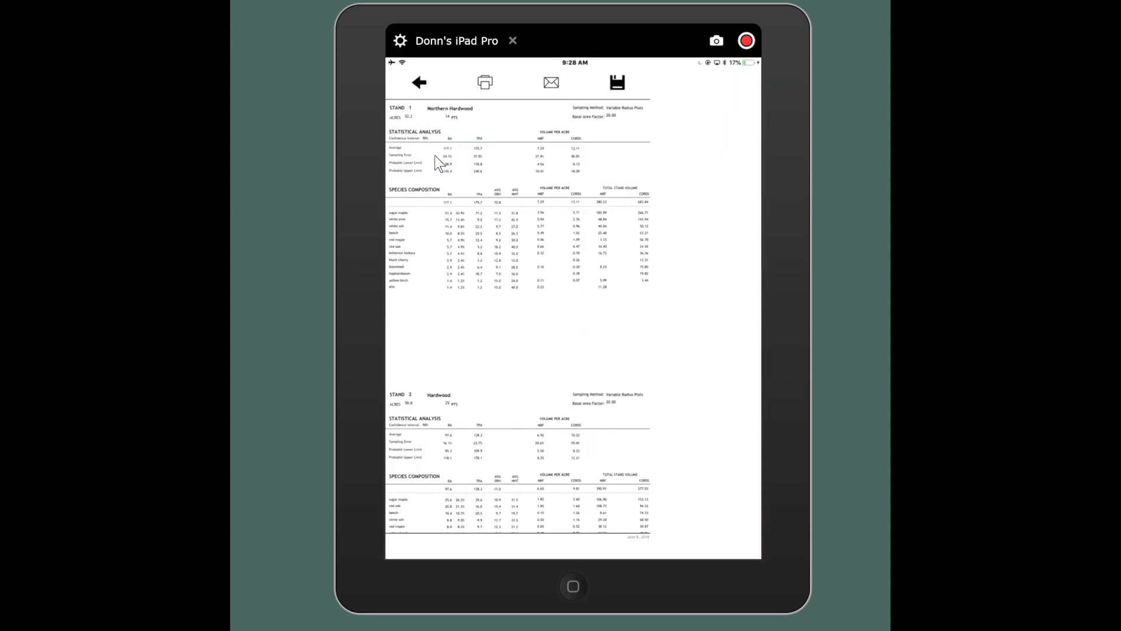
{"action": "left_click", "coordinate": [498, 168]}
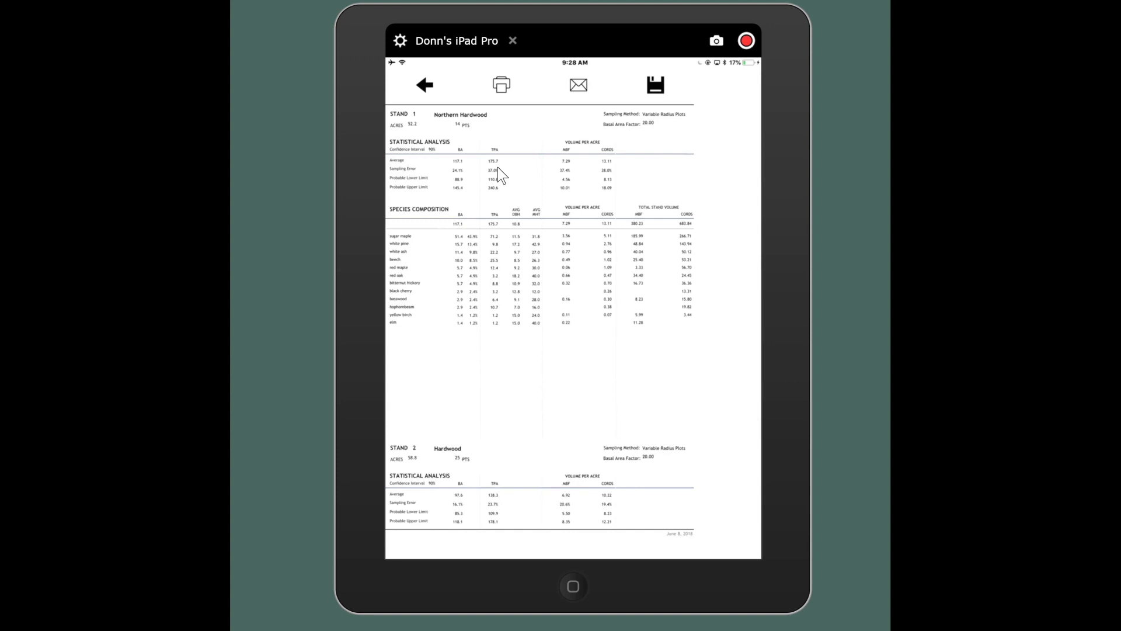
{"action": "left_click", "coordinate": [425, 176]}
Set the stand summary to export as a PDF named Forest Metri PRO 615 stand summary.
{"action": "left_click", "coordinate": [498, 87]}
{"action": "left_click", "coordinate": [498, 94]}
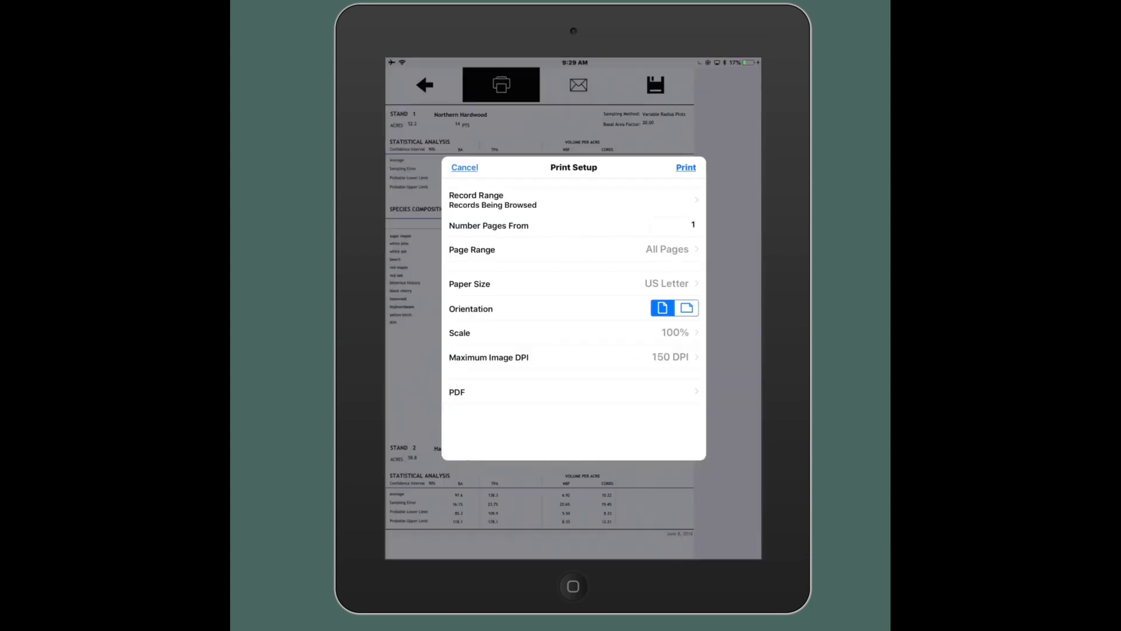
{"action": "left_click", "coordinate": [512, 391]}
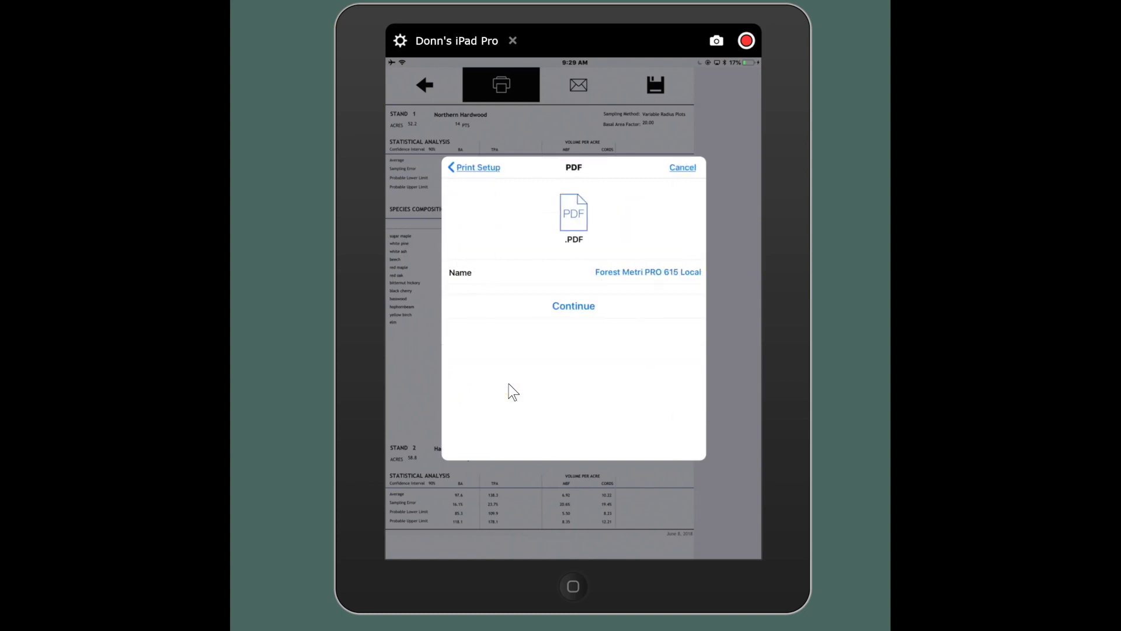
{"action": "key", "text": "BackSpace"}
{"action": "key", "text": "BackSpace"}
{"action": "key", "text": "BackSpace"}
{"action": "key", "text": "BackSpace"}
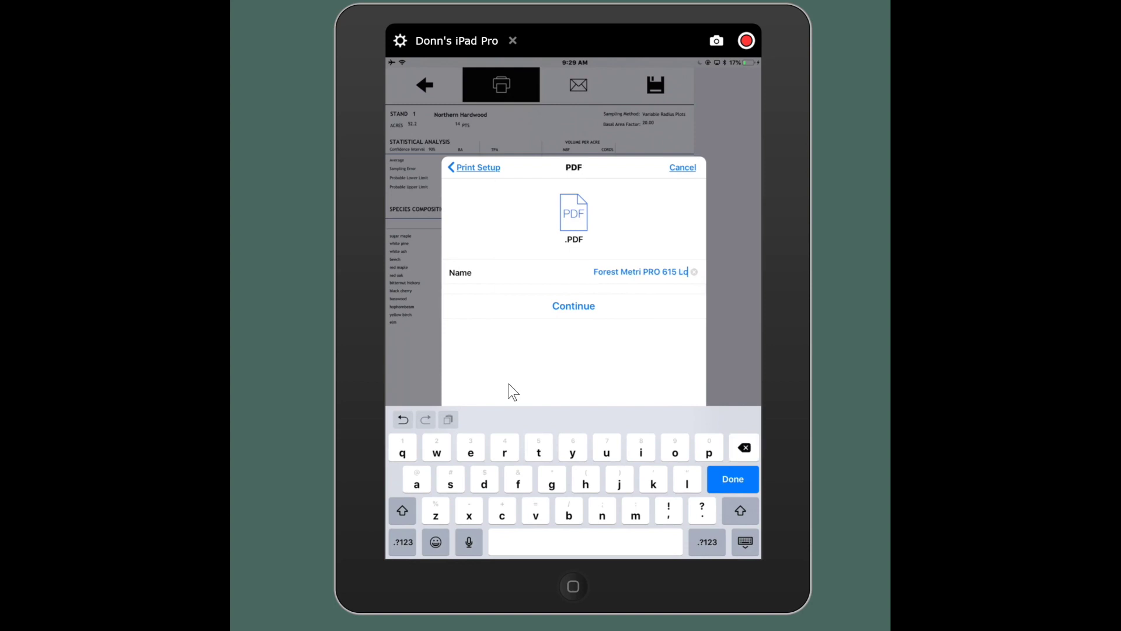
{"action": "key", "text": "BackSpace"}
{"action": "type", "text": "stand su"}
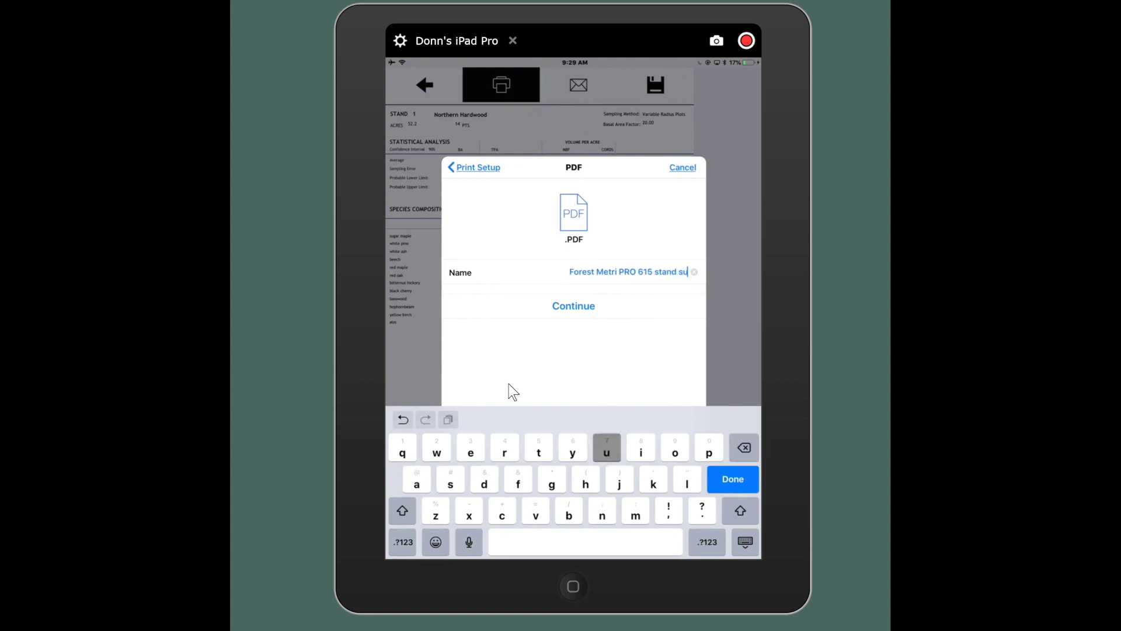
{"action": "type", "text": "mmary"}
{"action": "key", "text": "Return"}
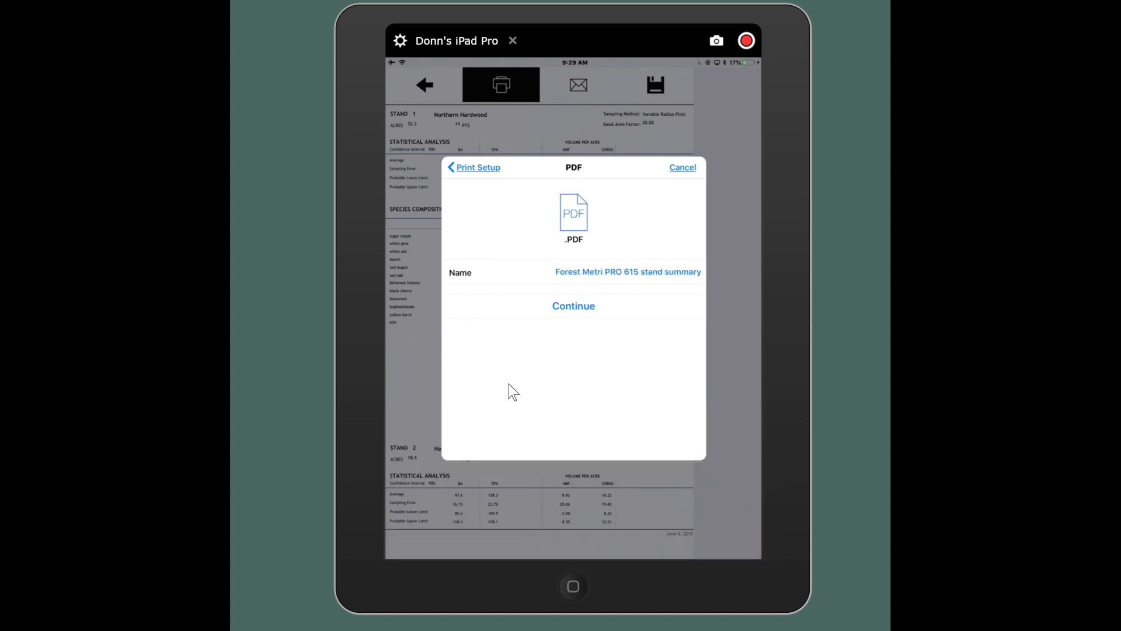
Generate the stand summary PDF and send a copy of it to Adobe Acrobat.
{"action": "left_click", "coordinate": [580, 302]}
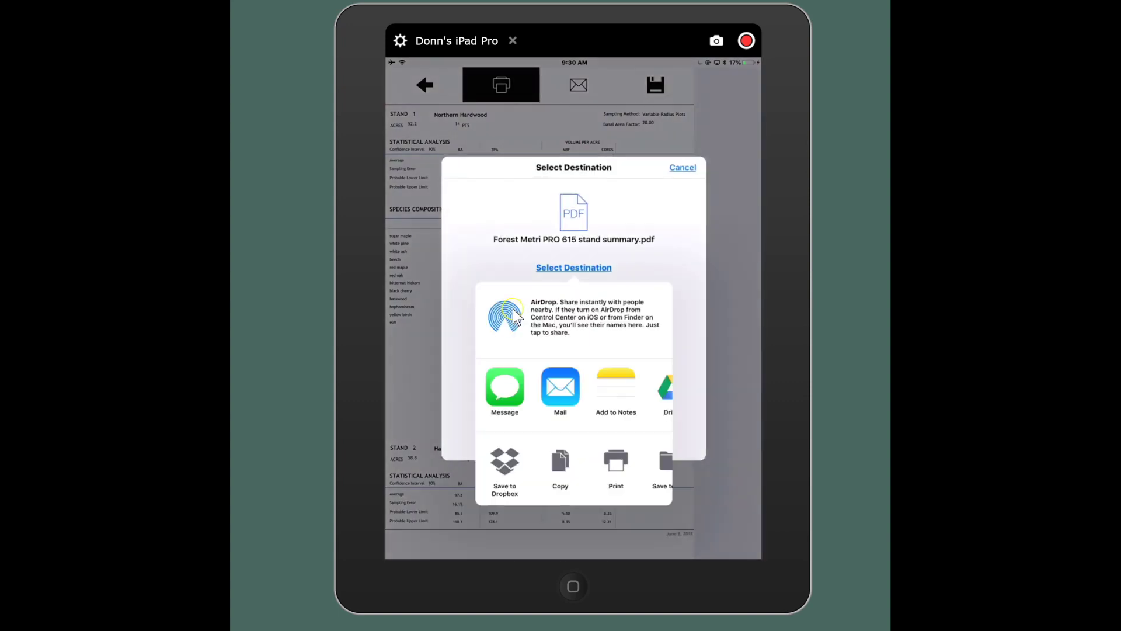
{"action": "left_click", "coordinate": [523, 356]}
{"action": "scroll", "coordinate": [566, 391], "scroll_direction": "right", "scroll_amount": 2}
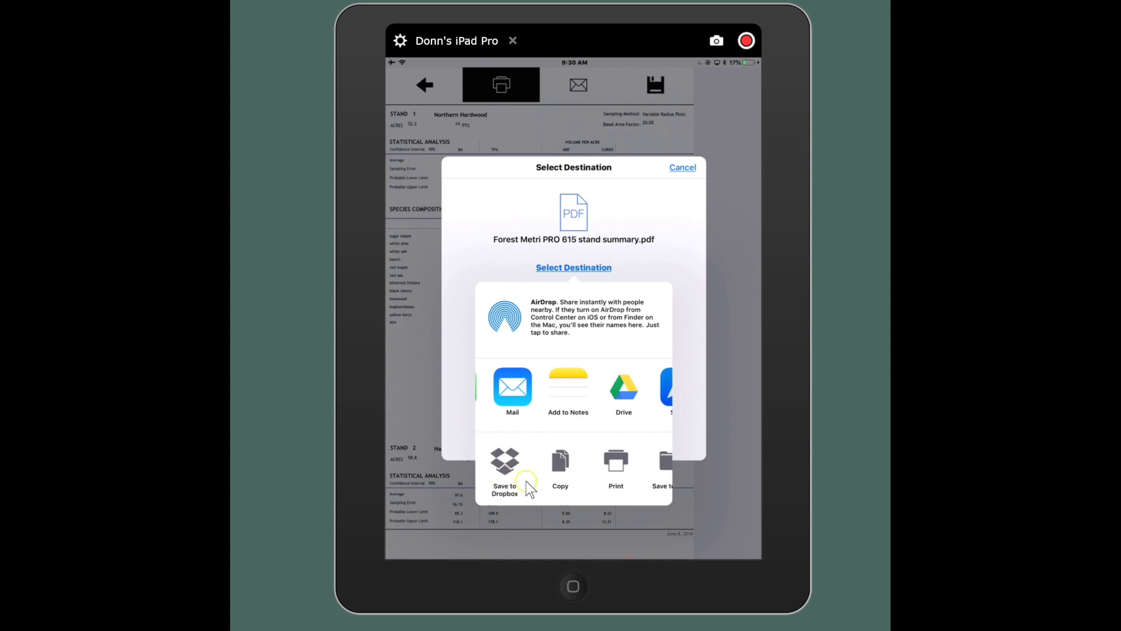
{"action": "scroll", "coordinate": [573, 391], "scroll_direction": "right", "scroll_amount": 2}
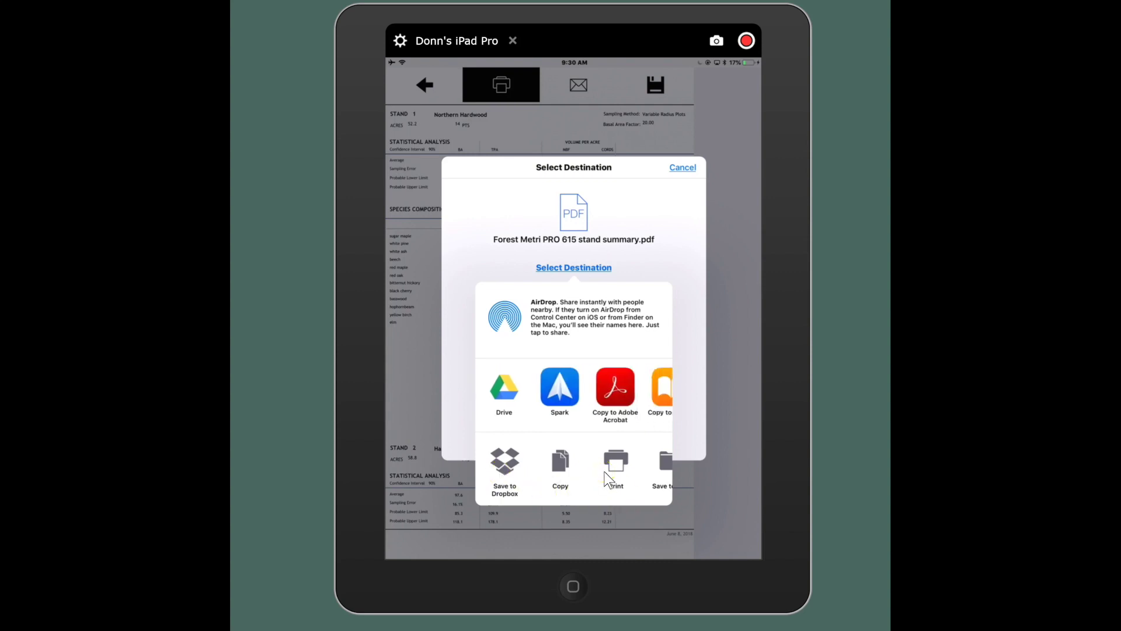
{"action": "scroll", "coordinate": [573, 391], "scroll_direction": "right", "scroll_amount": 1}
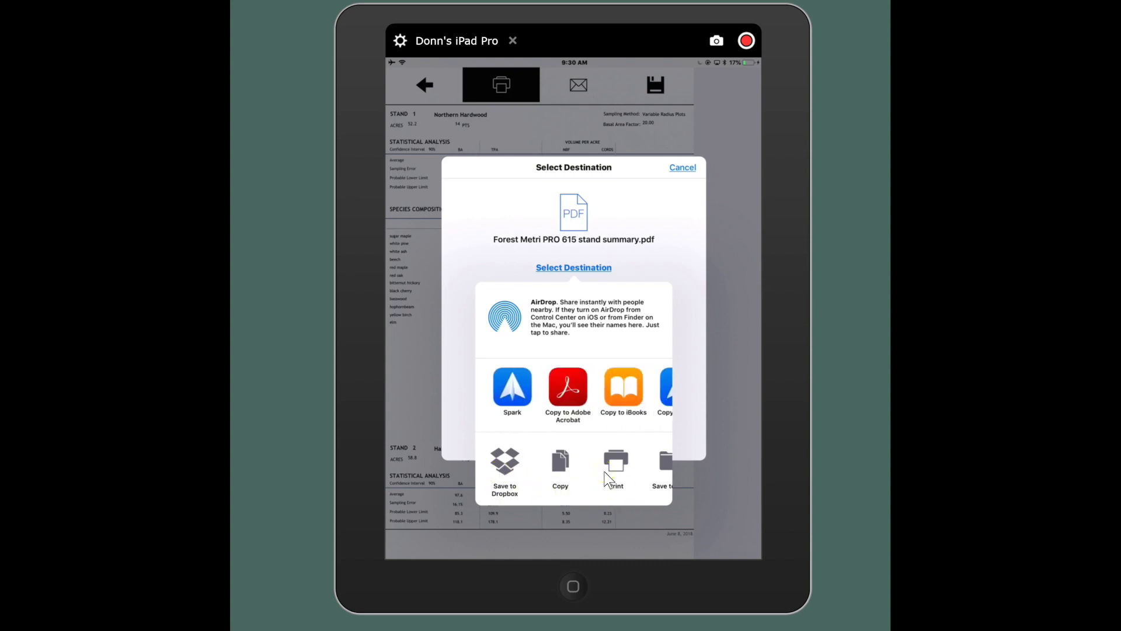
{"action": "left_click", "coordinate": [560, 397]}
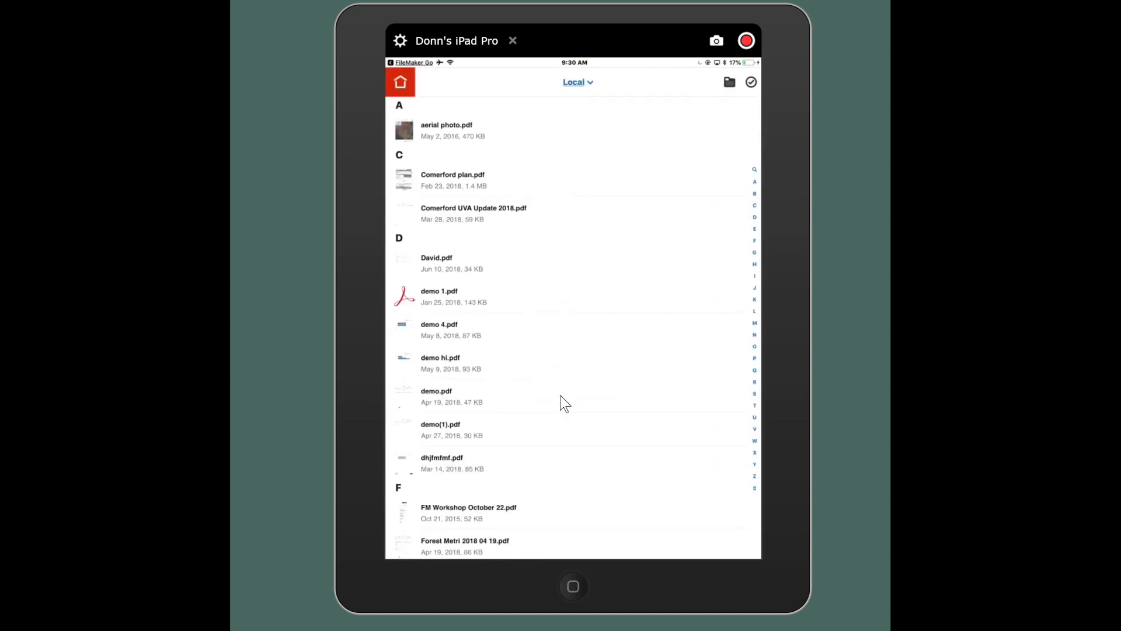
View Forest Metri PRO 615 stand summary.pdf from Acrobat's local files, and switch back to FileMaker Go.
{"action": "scroll", "coordinate": [561, 396], "scroll_direction": "down", "scroll_amount": 3}
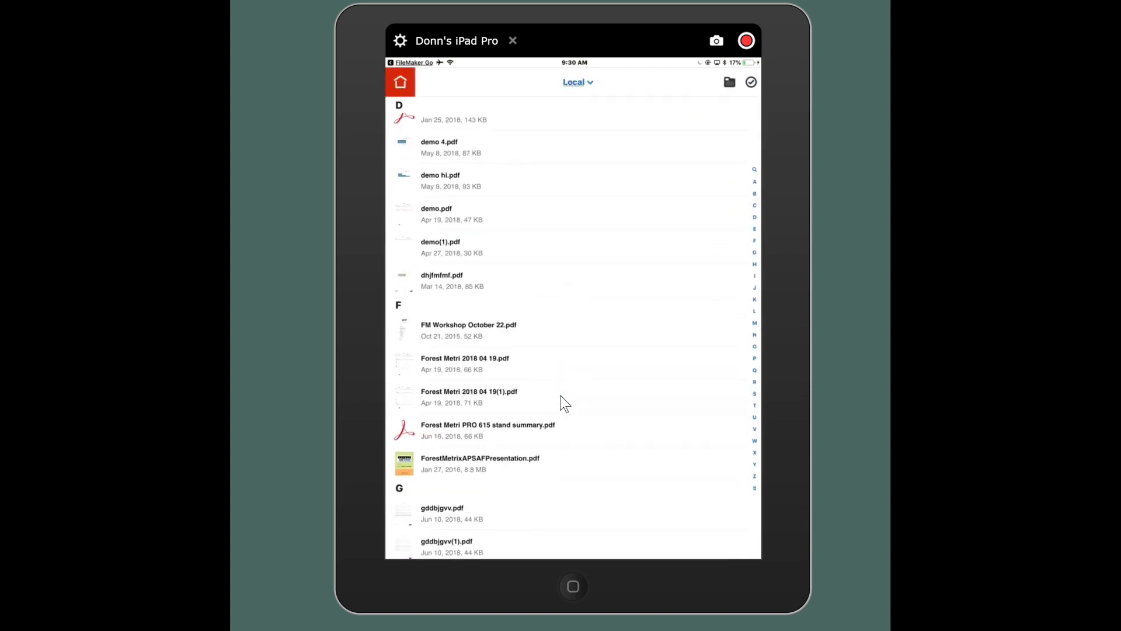
{"action": "left_click", "coordinate": [495, 437]}
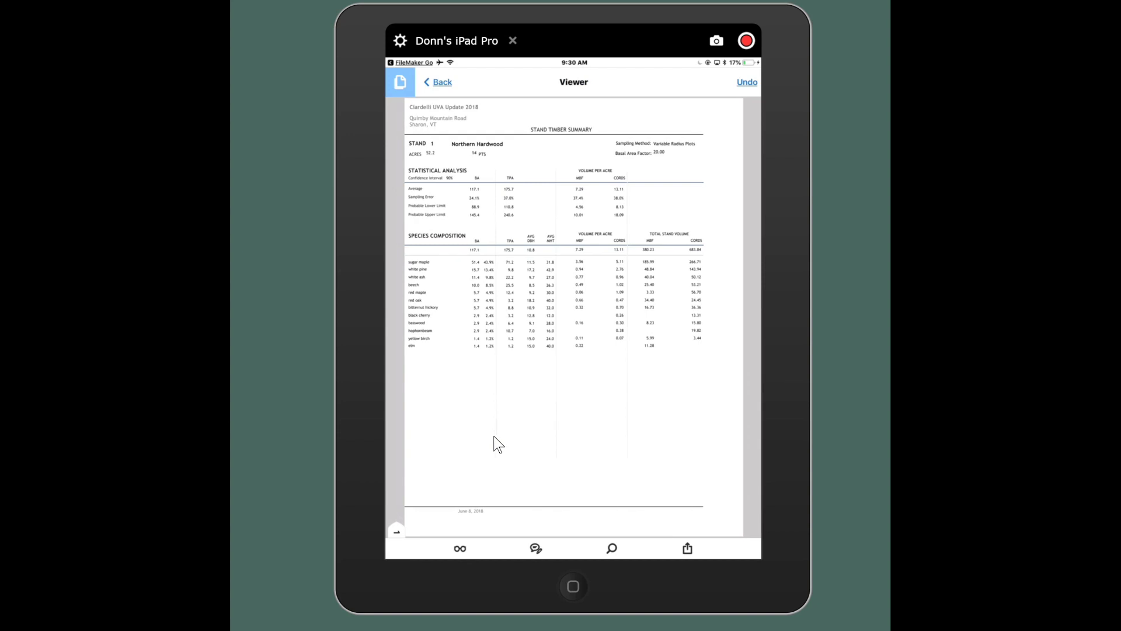
{"action": "left_click", "coordinate": [479, 62]}
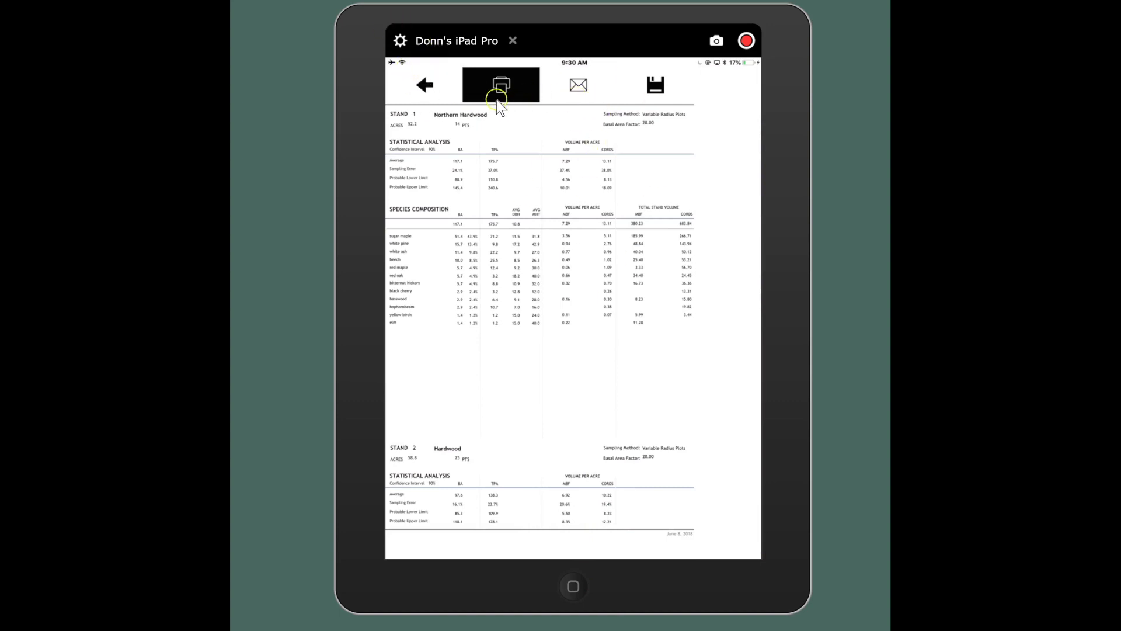
Create the Columns v.2 volume report from the report list and examine Stand 1's volumes by product.
{"action": "left_click", "coordinate": [421, 86]}
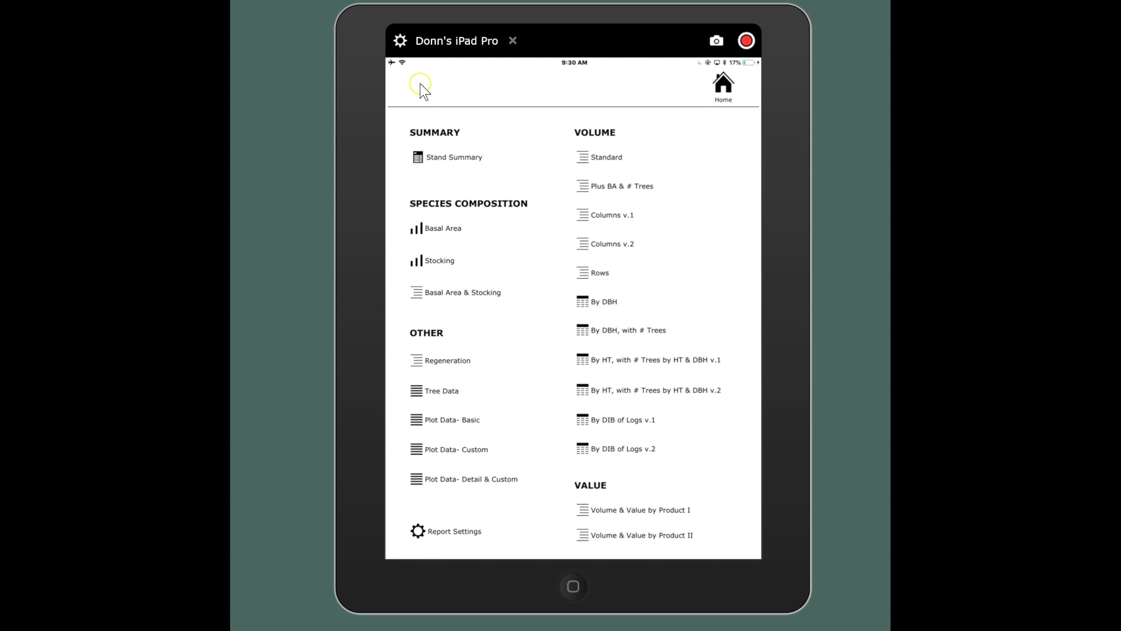
{"action": "left_click", "coordinate": [457, 234]}
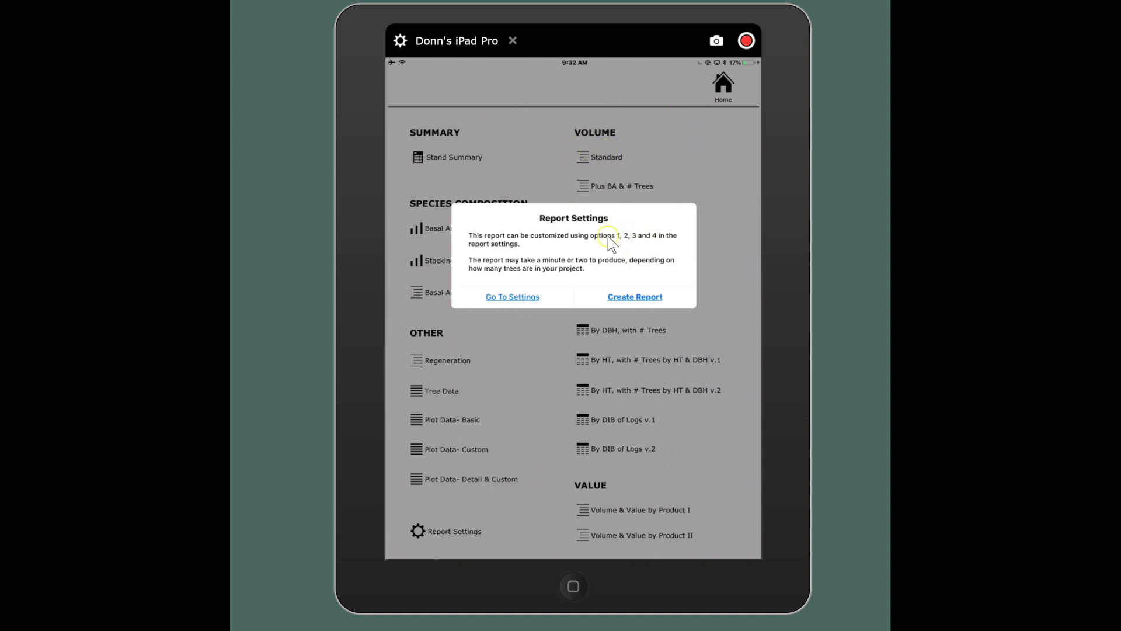
{"action": "left_click", "coordinate": [644, 239]}
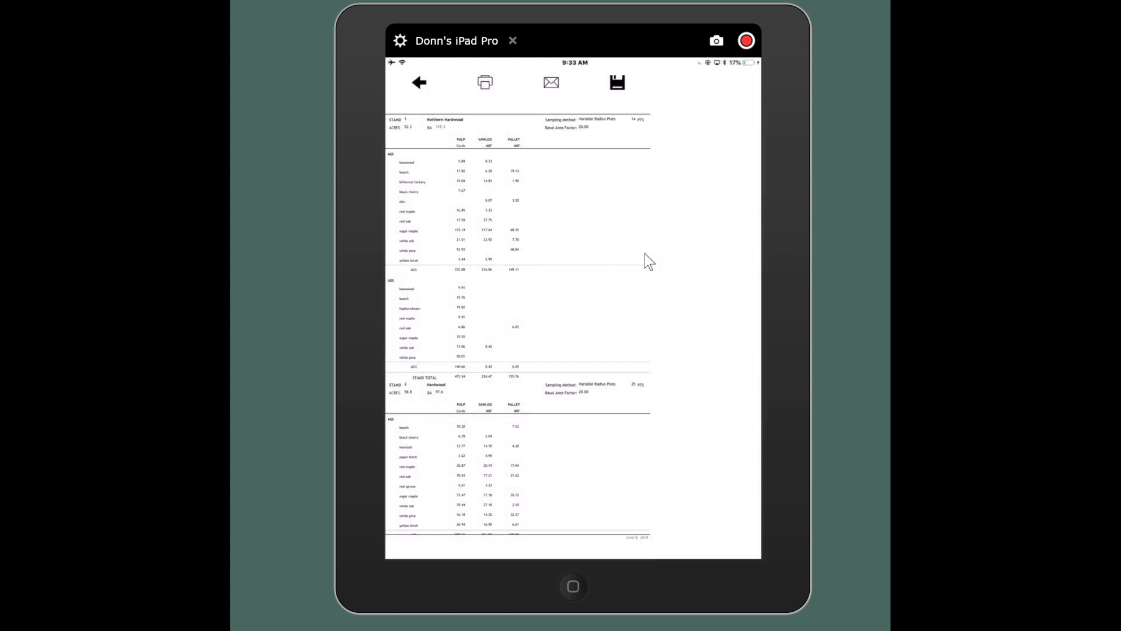
{"action": "left_click", "coordinate": [610, 241]}
{"action": "left_click", "coordinate": [417, 153]}
{"action": "left_click", "coordinate": [409, 310]}
{"action": "left_click", "coordinate": [448, 374]}
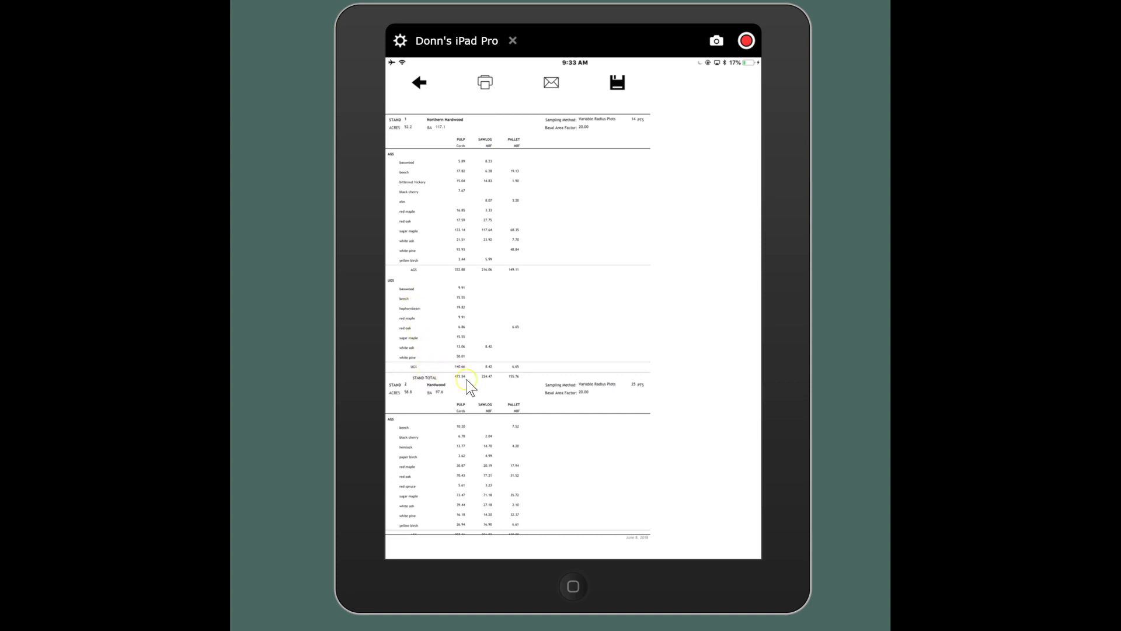